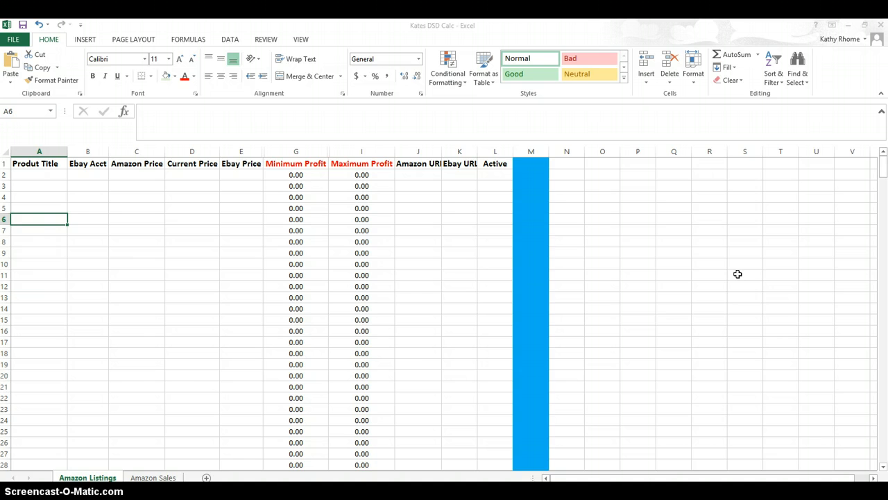
- Enter Blue Bassinet as the product title in the first data row and move on to the Amazon price
left_click(61, 175)
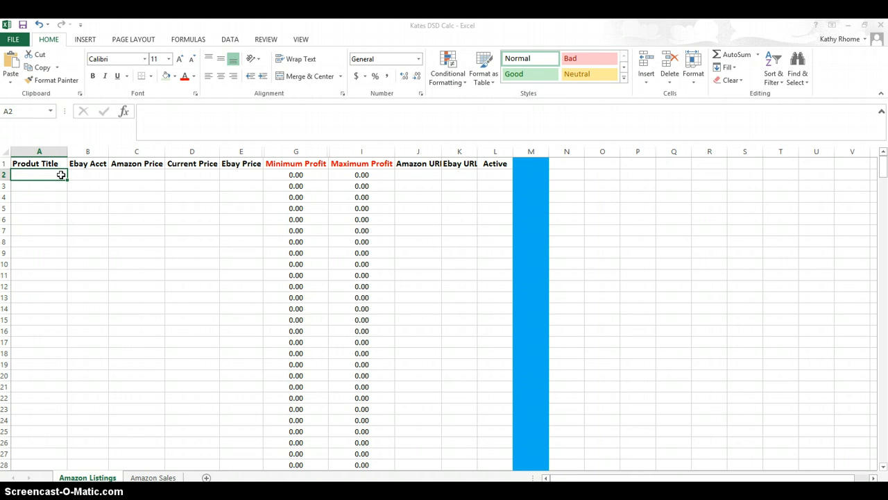
type("Br")
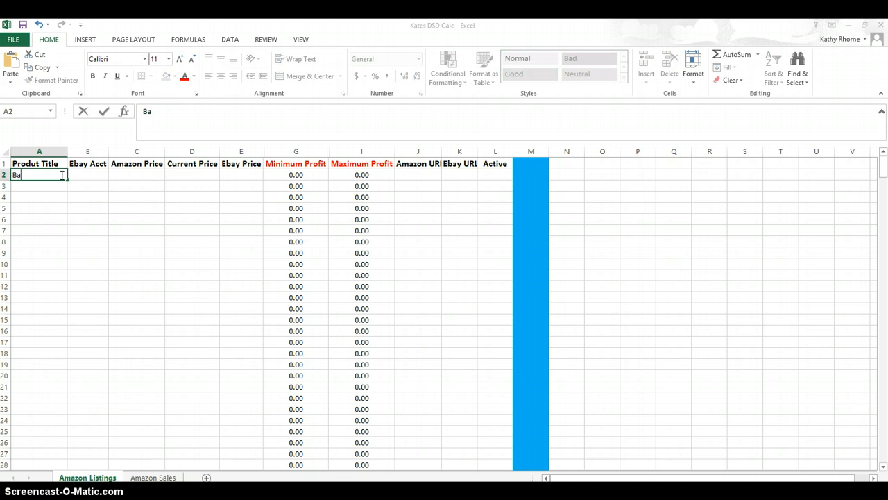
key("BackSpace")
key("BackSpace")
type("Blue Bassinet")
key("Tab")
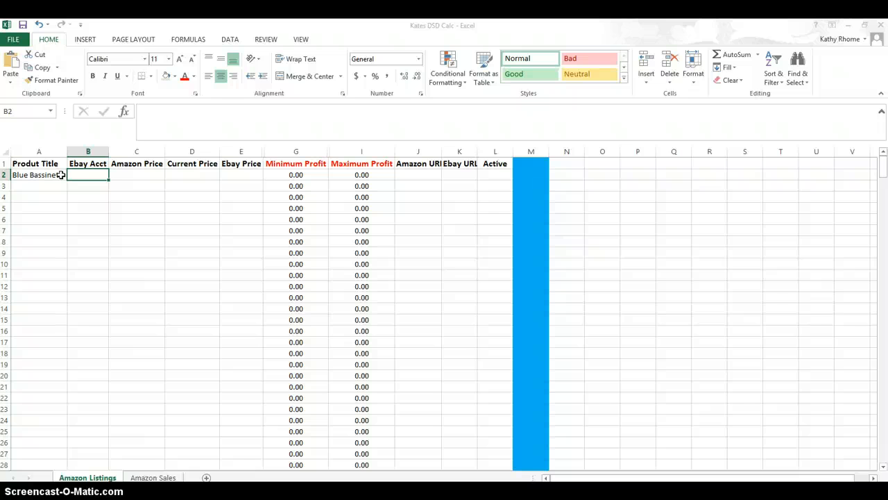
key("Tab")
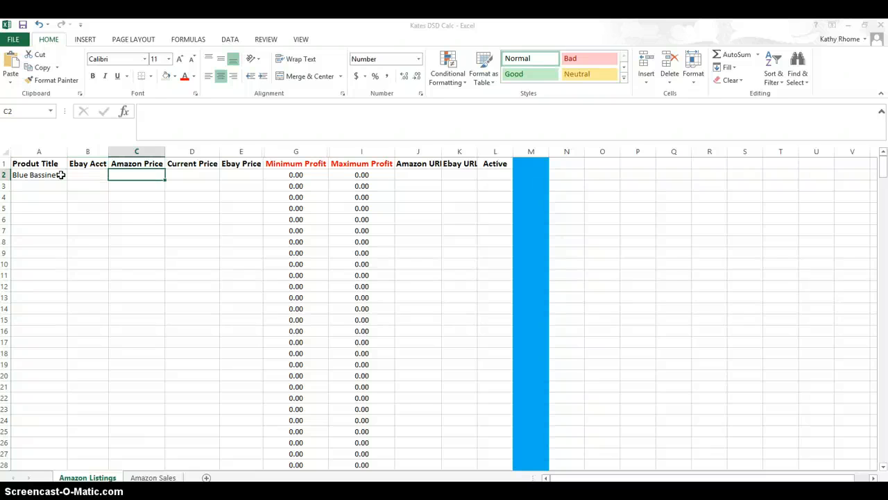
- Check the product's price on the Amazon page and enter 51.78 as the Amazon price
key("alt+Tab")
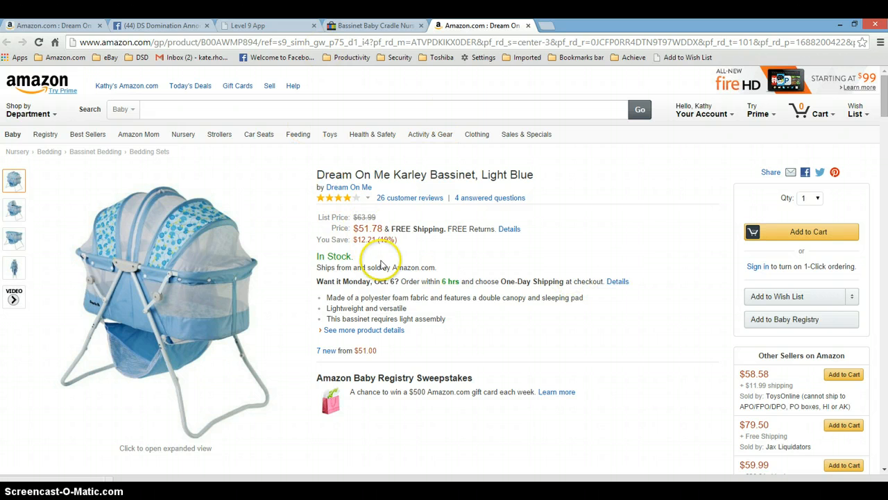
key("alt+Tab")
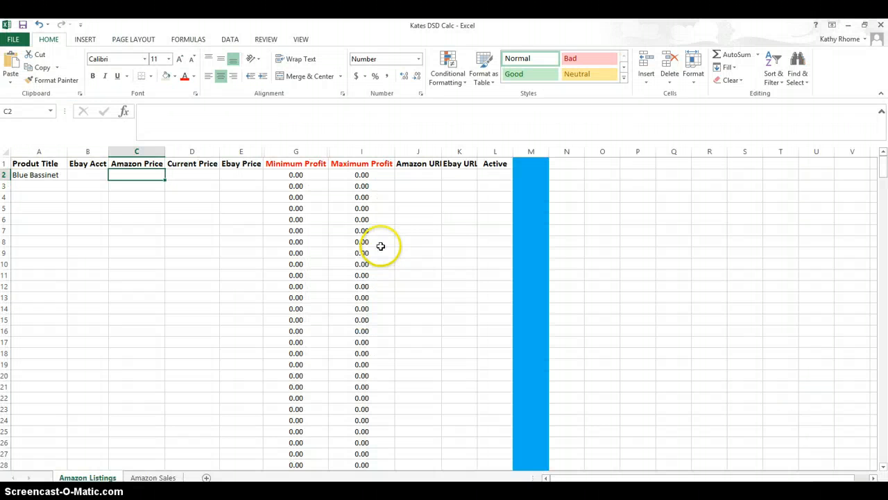
left_click(141, 176)
type("51.78")
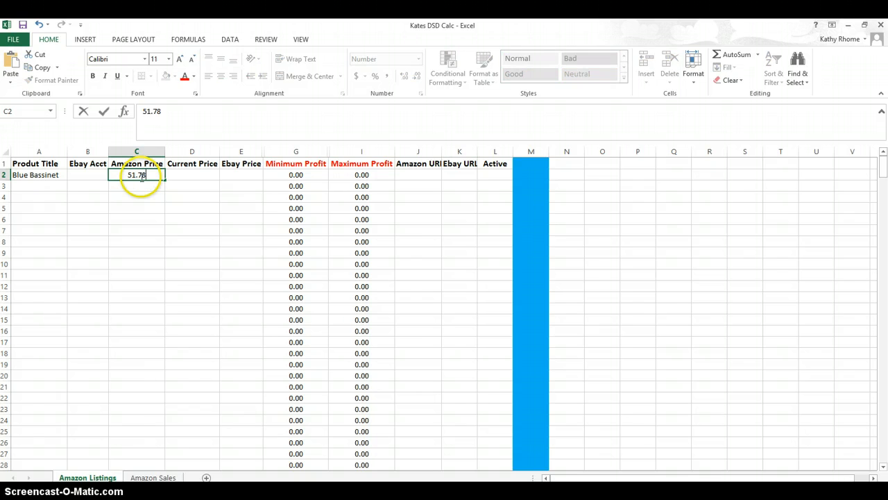
key("Tab")
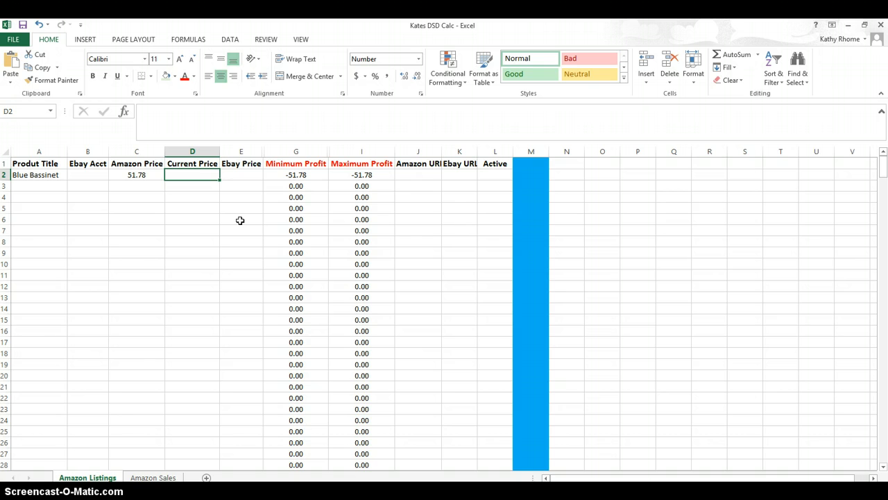
- Enter 51.78 as the current price and 72.00 as the eBay price for the bassinet
type("51.78")
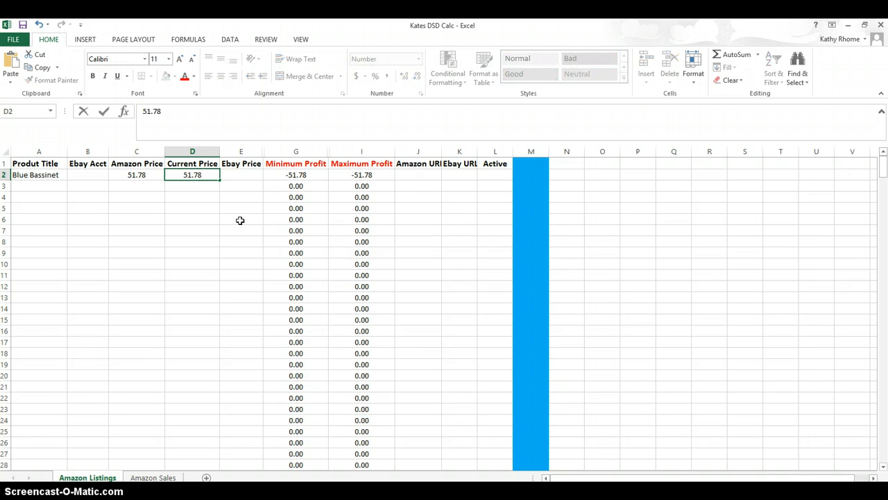
key("Tab")
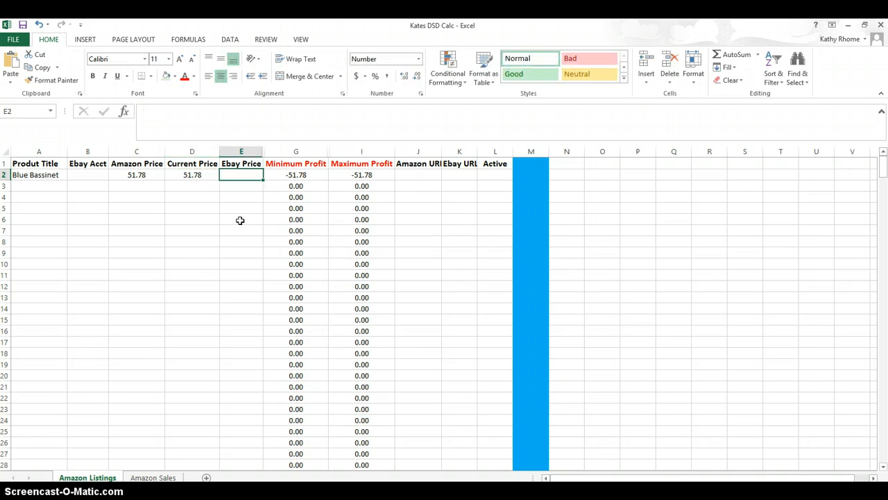
type("7")
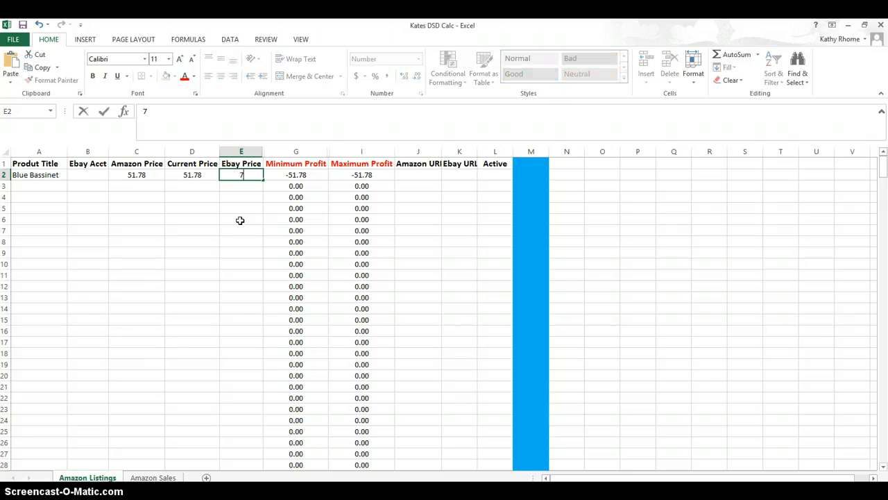
type("2.00")
key("Tab")
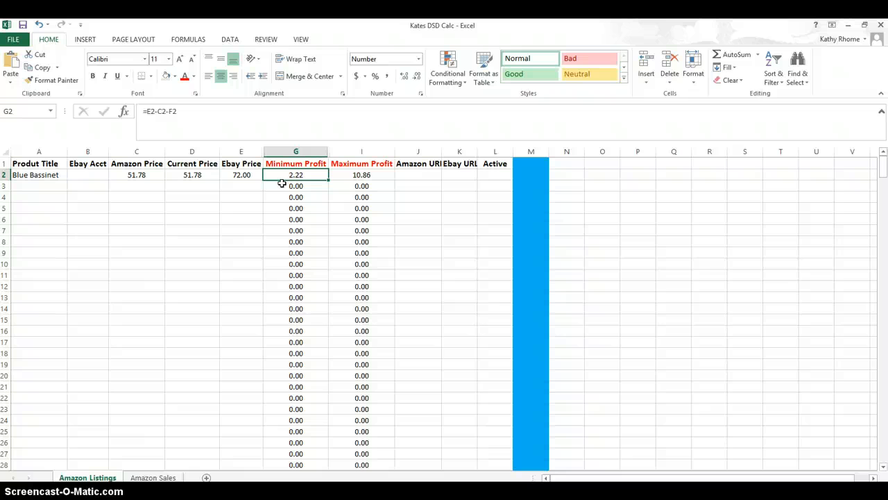
- Copy the Amazon product page's URL from the browser's address bar
key("Right")
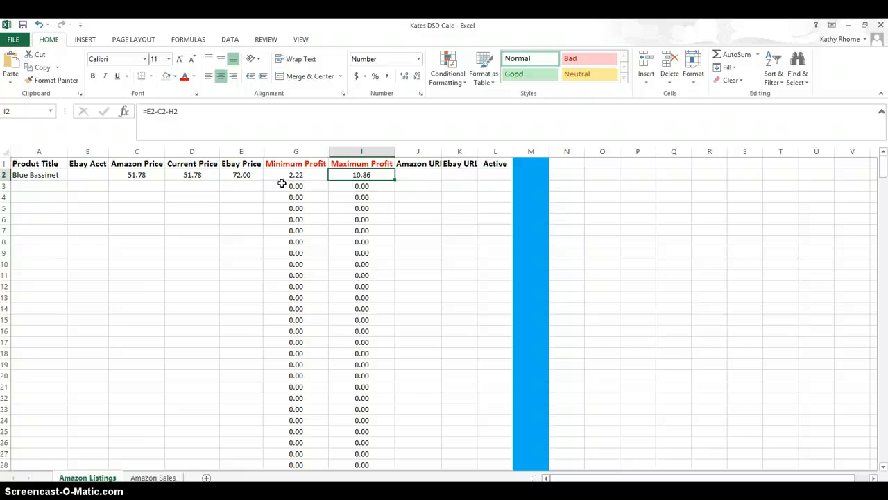
key("Right")
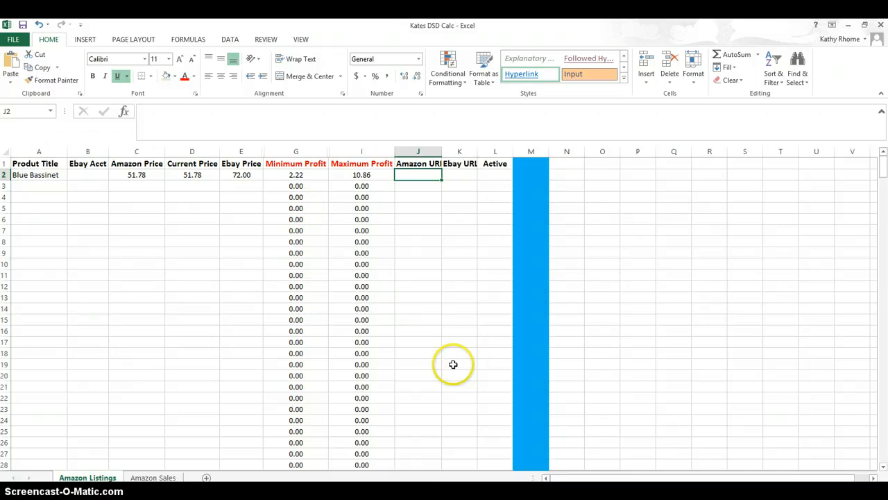
key("alt+Tab")
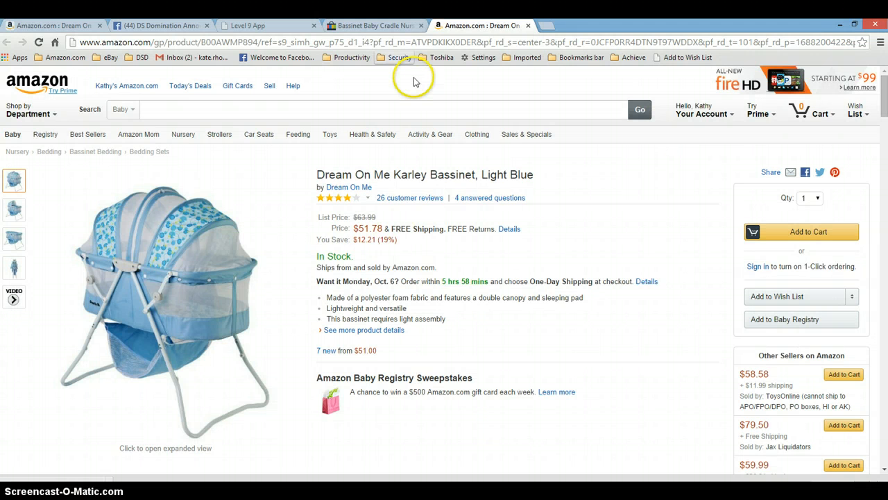
left_click(358, 42)
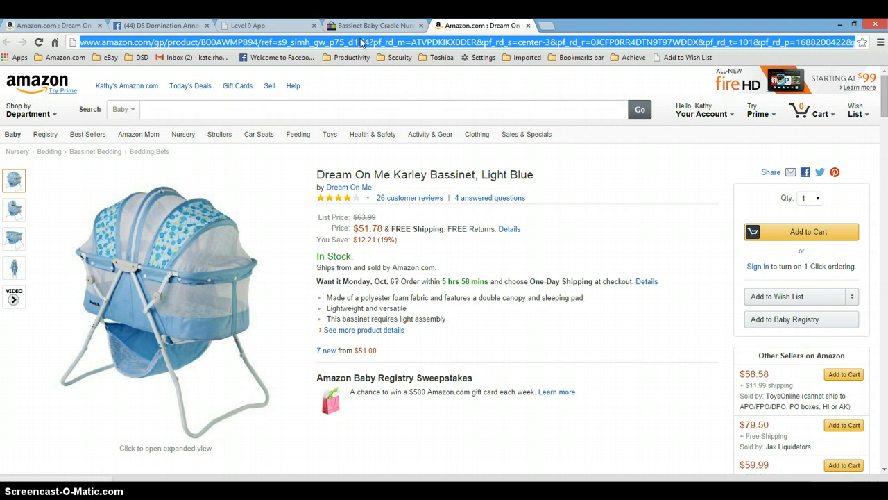
right_click(360, 40)
left_click(388, 79)
key("alt+Tab")
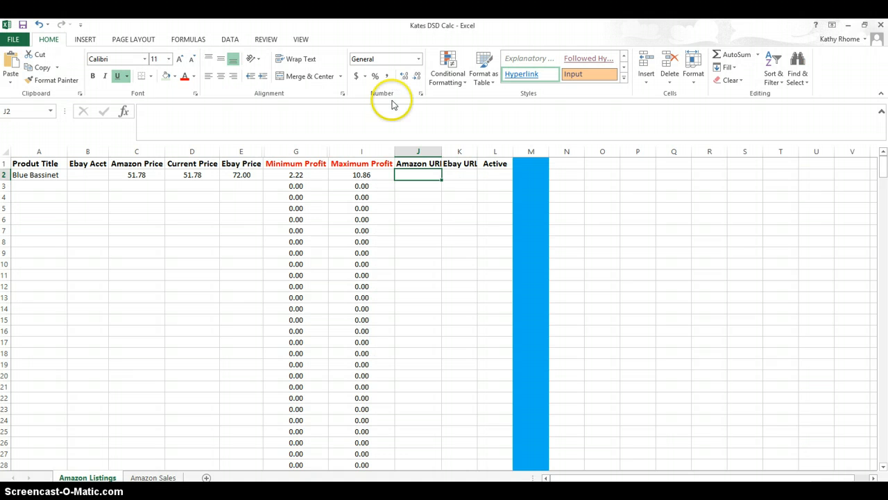
- Paste the Amazon product URL into the bassinet's Amazon URL cell
left_click(424, 177)
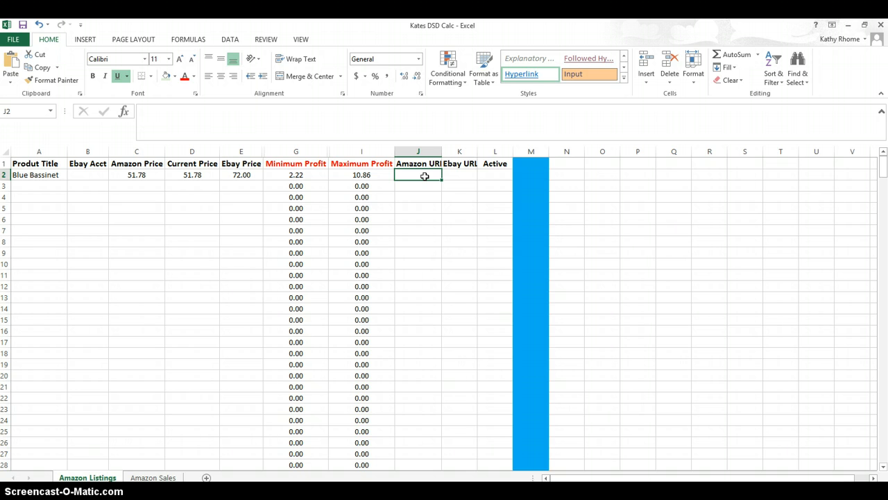
right_click(424, 176)
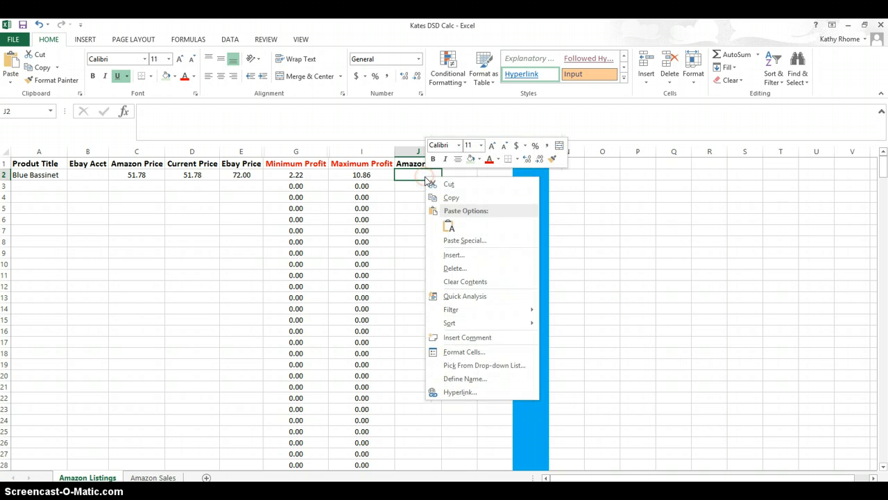
left_click(450, 228)
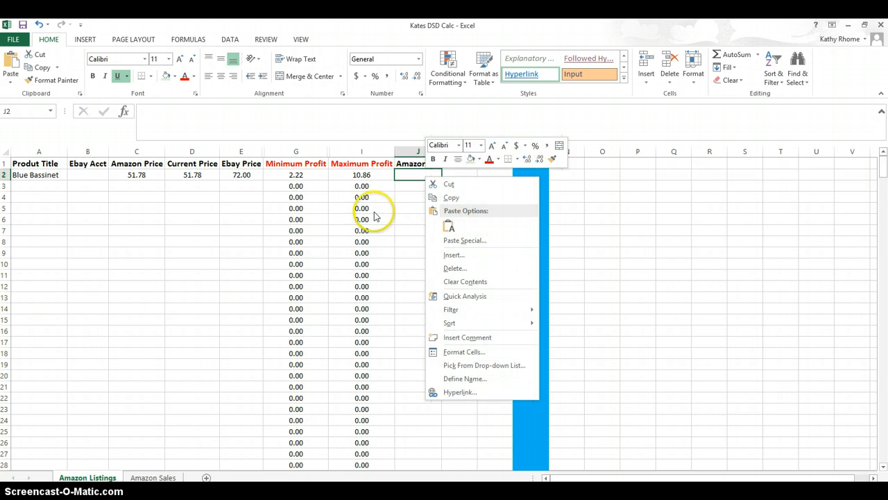
left_click(621, 212)
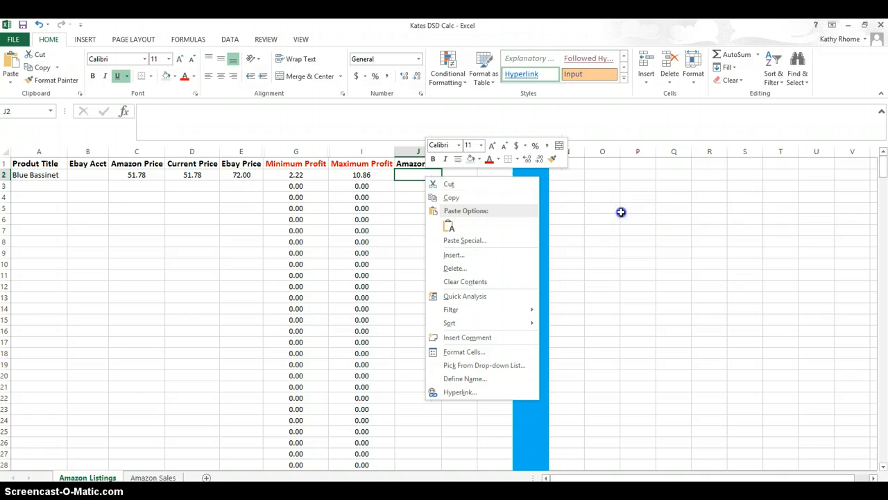
left_click(417, 172)
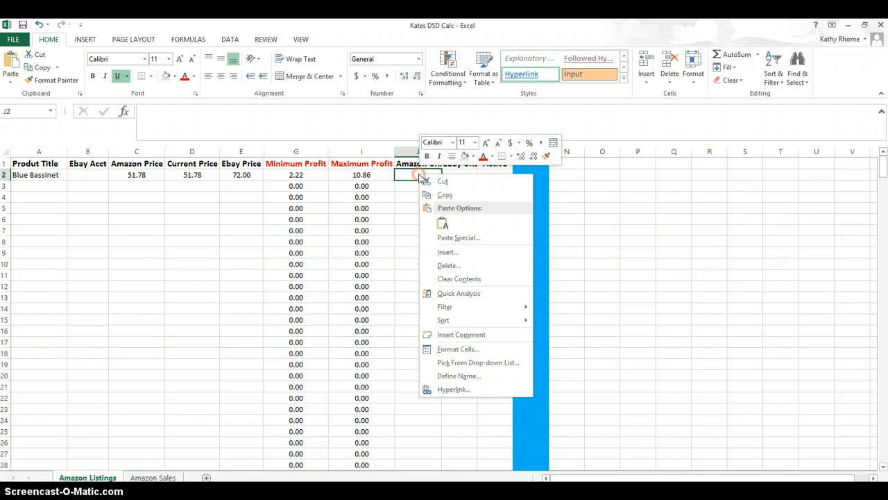
right_click(419, 174)
left_click(445, 224)
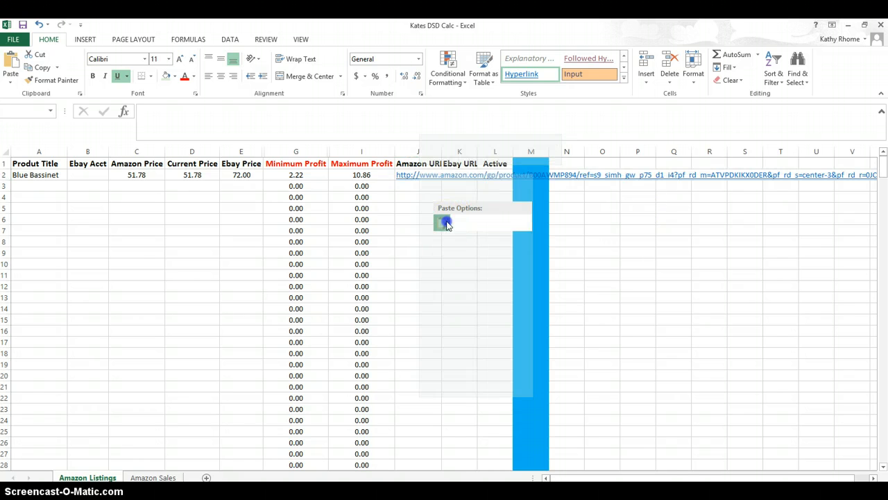
key("Right")
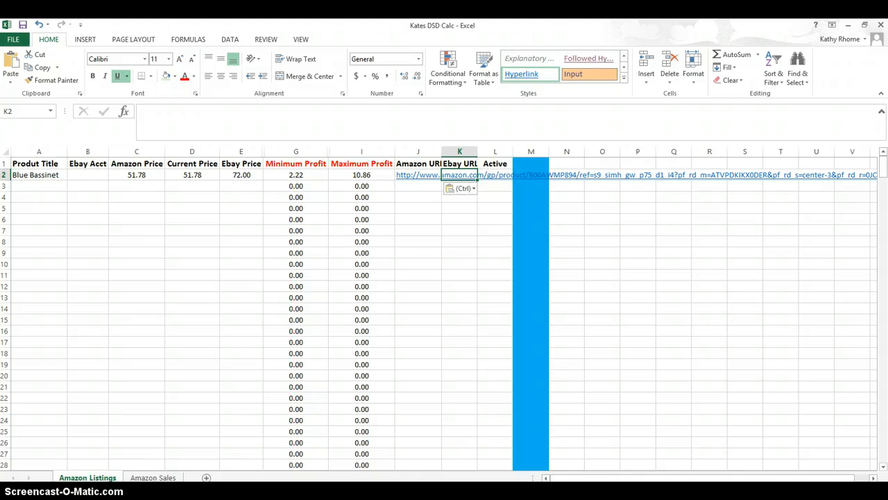
- Copy the eBay listing's URL from the browser and paste it into the bassinet's Ebay URL cell
key("alt+Tab")
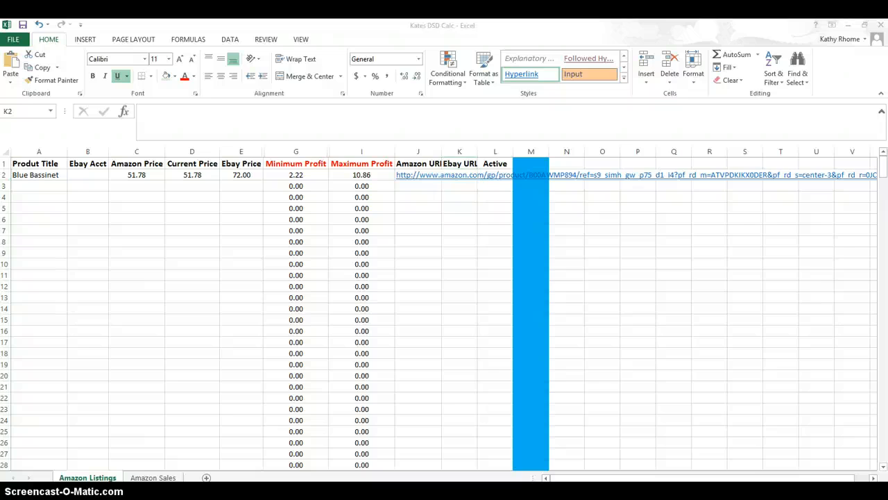
left_click(359, 27)
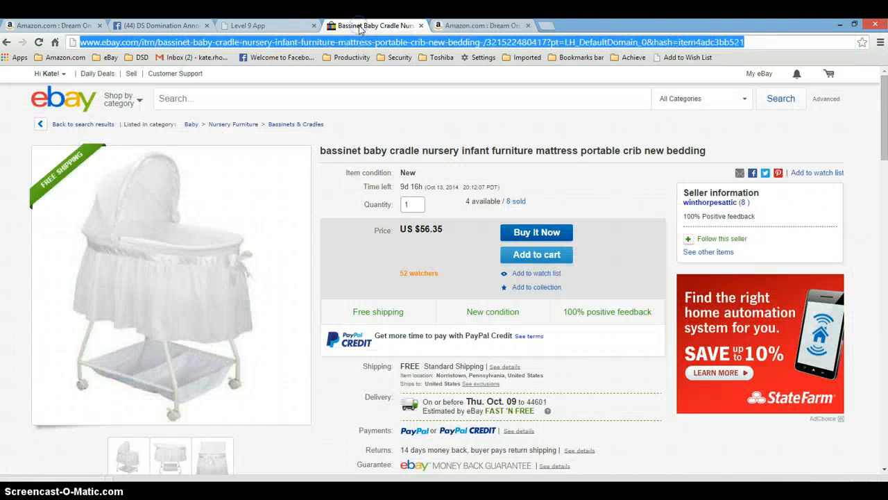
right_click(343, 43)
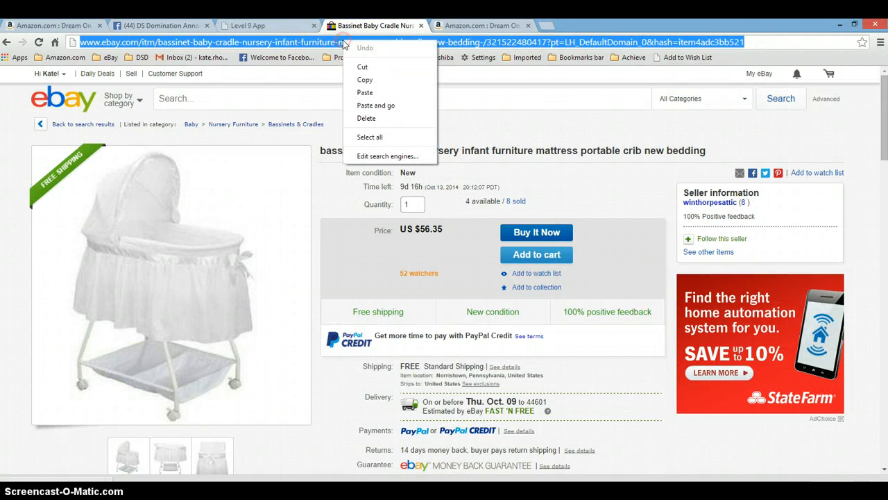
left_click(368, 79)
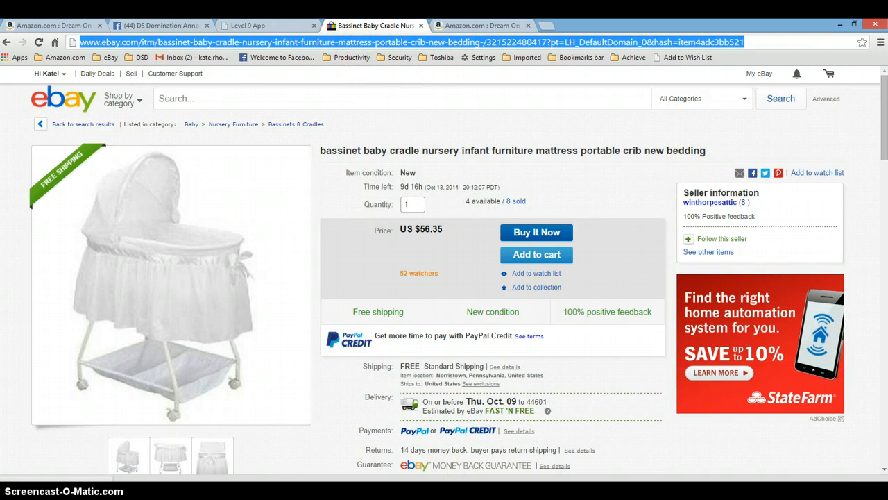
key("alt+Tab")
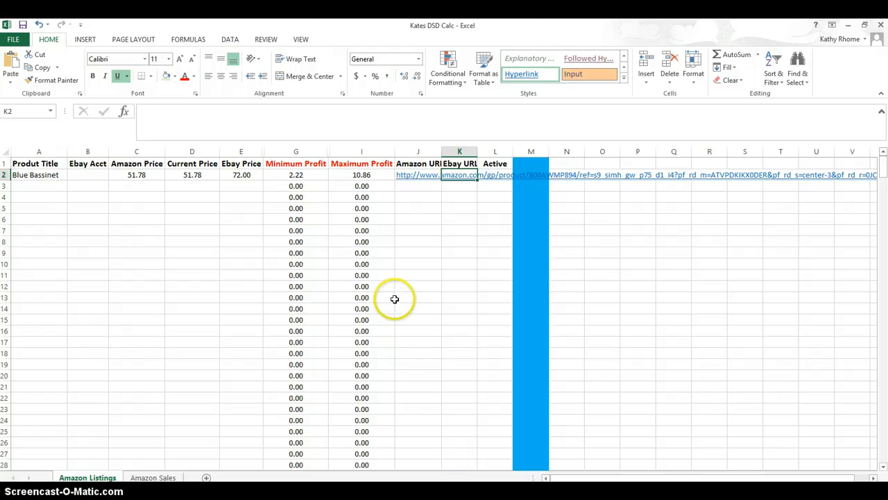
right_click(458, 177)
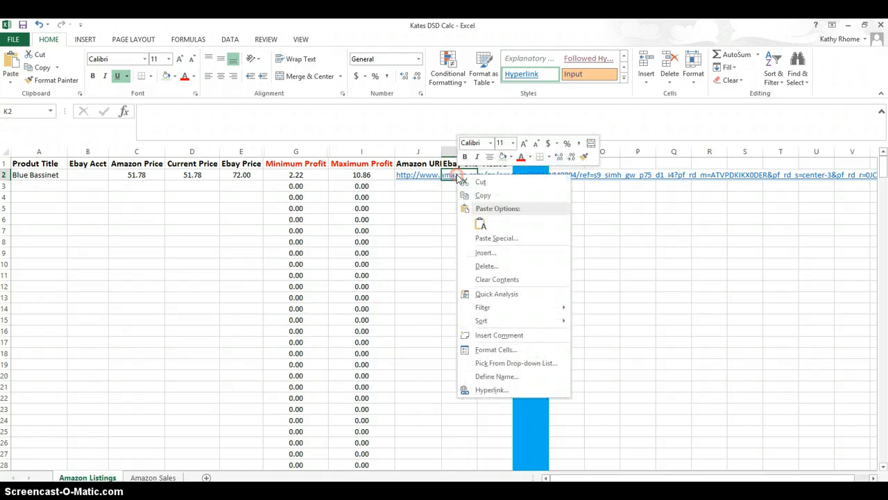
left_click(480, 223)
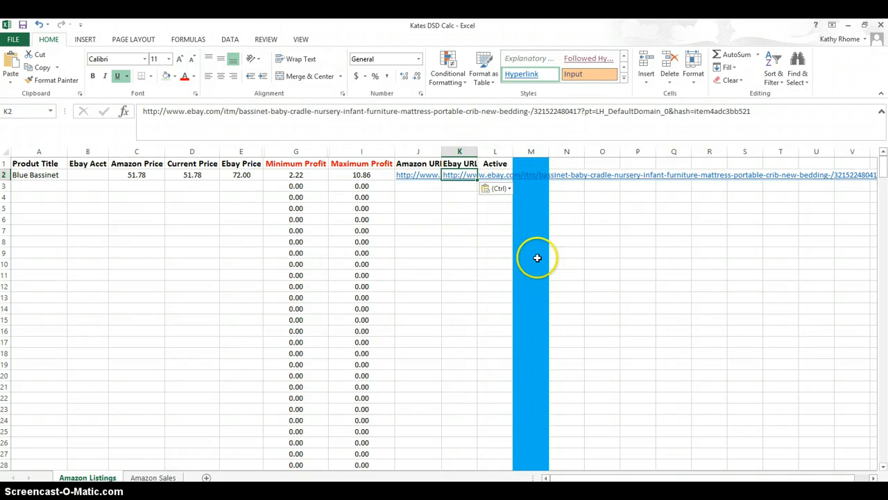
key("Right")
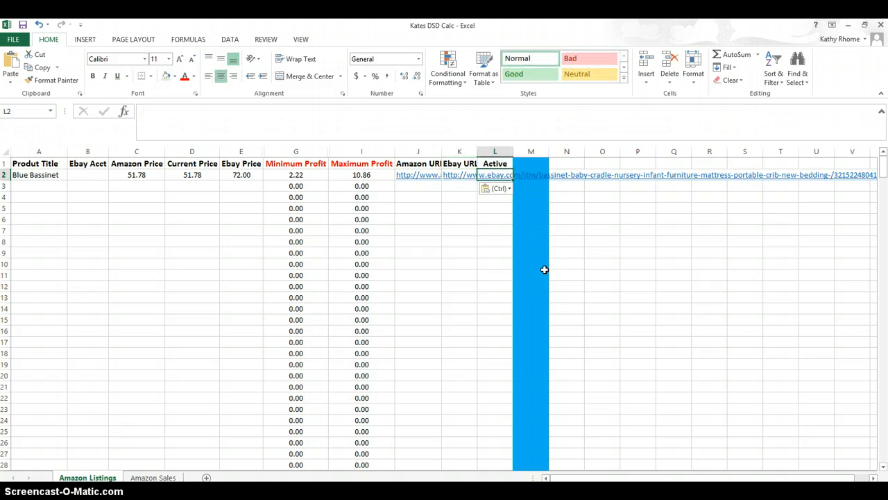
- Mark the bassinet listing as active with yes and select the next row's product title cell
type("y")
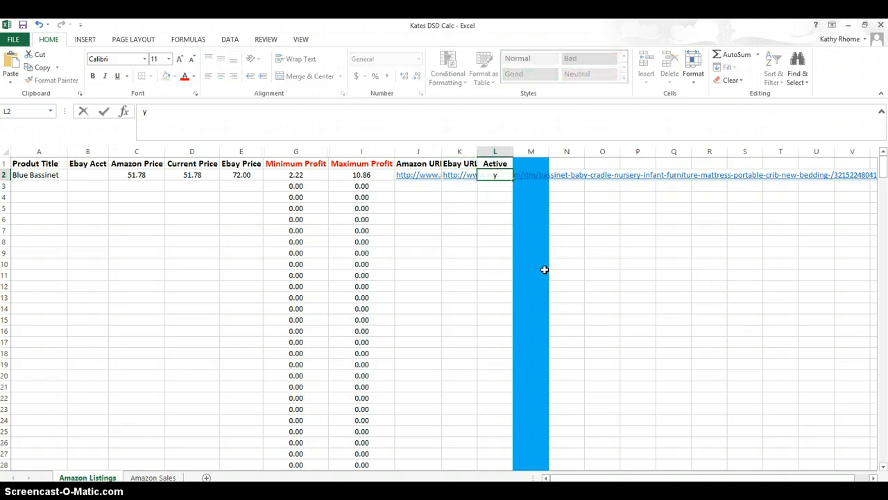
type("es")
key("Right")
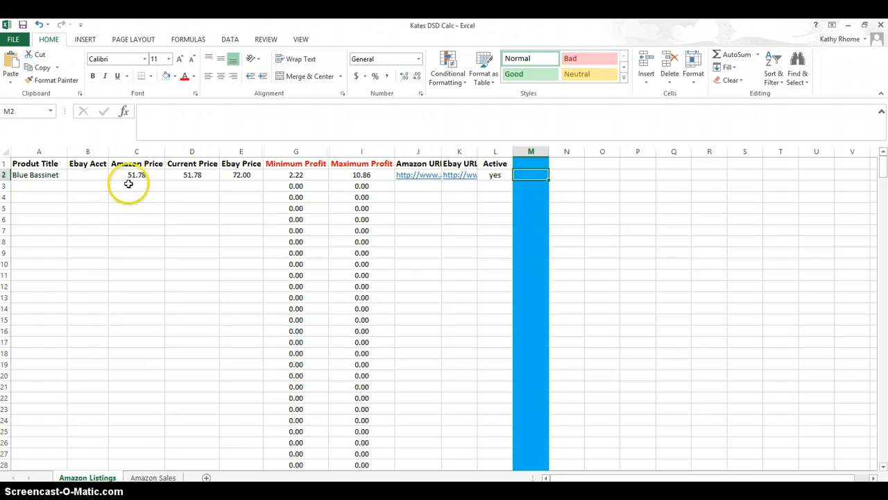
left_click(50, 185)
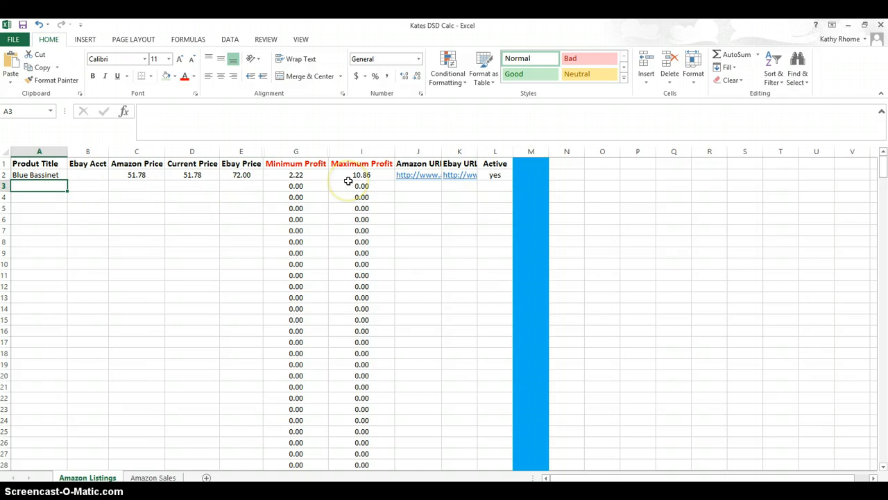
- Enter Dog cage as the product title in the next empty row
type("Dof")
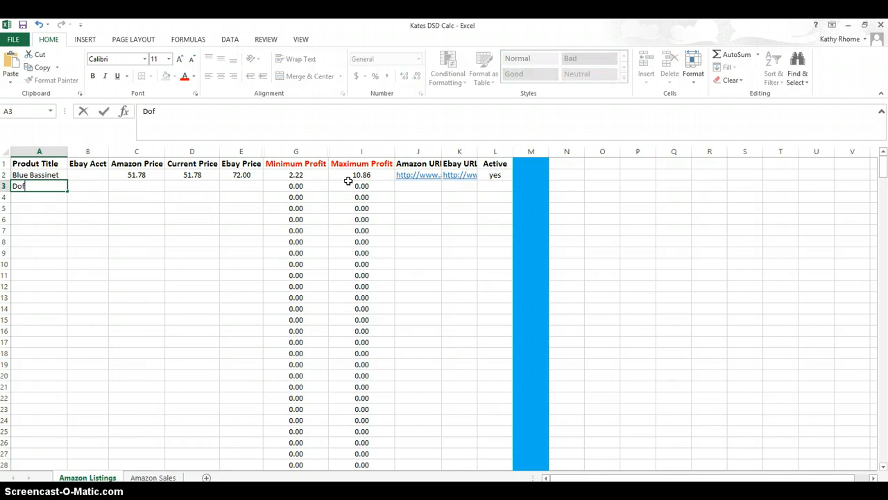
key("BackSpace")
type("g cage")
key("Tab")
key("Tab")
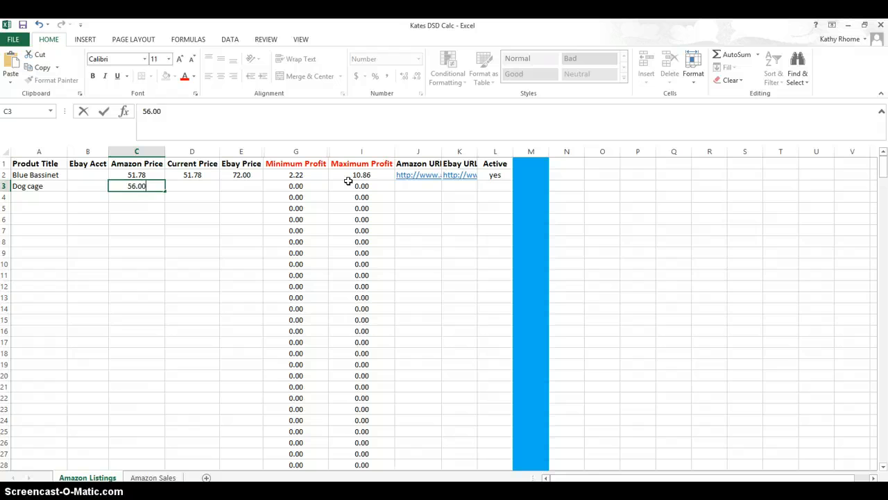
- Enter 56.00 as the dog cage's current price and 98.00 as its eBay price
key("Tab")
type("56")
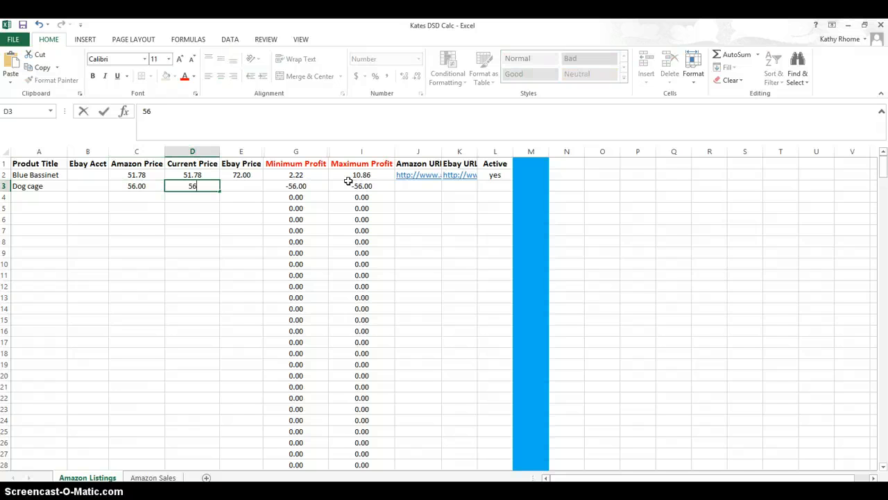
type(".00")
key("Tab")
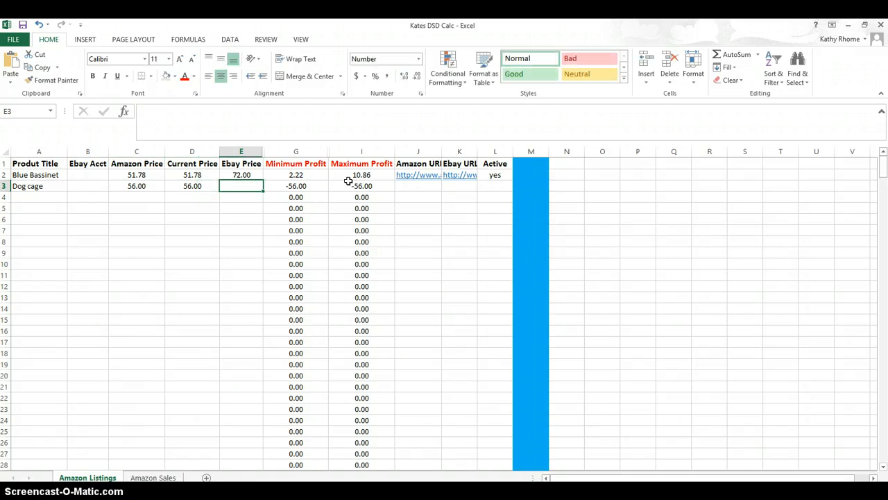
type("98.")
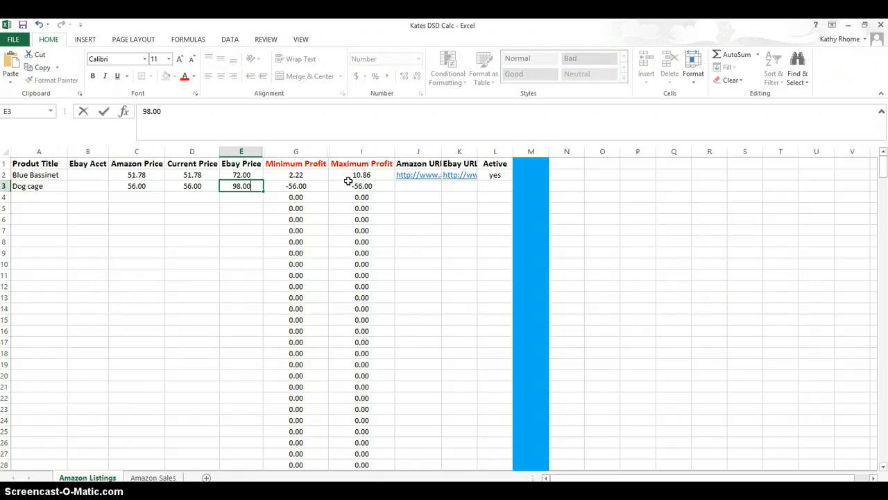
key("Tab")
- Check the dog cage row's profit and URL cells, then save the workbook
left_click(297, 185)
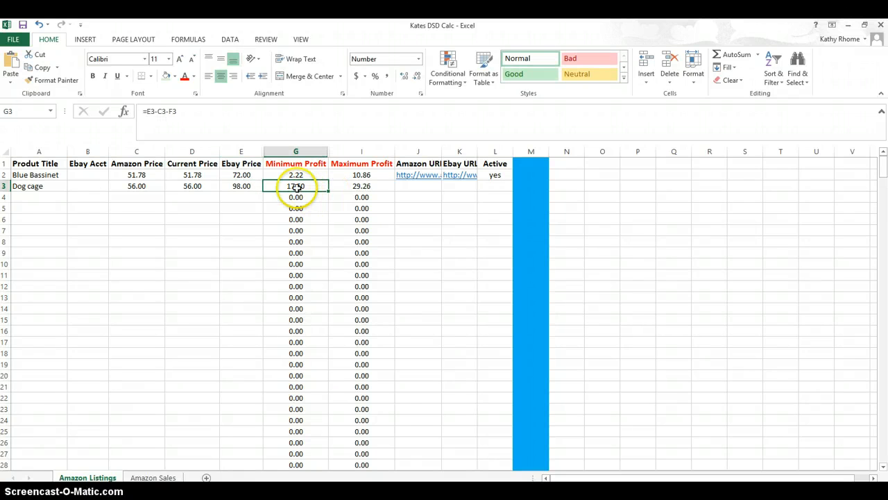
left_click(368, 191)
left_click(418, 192)
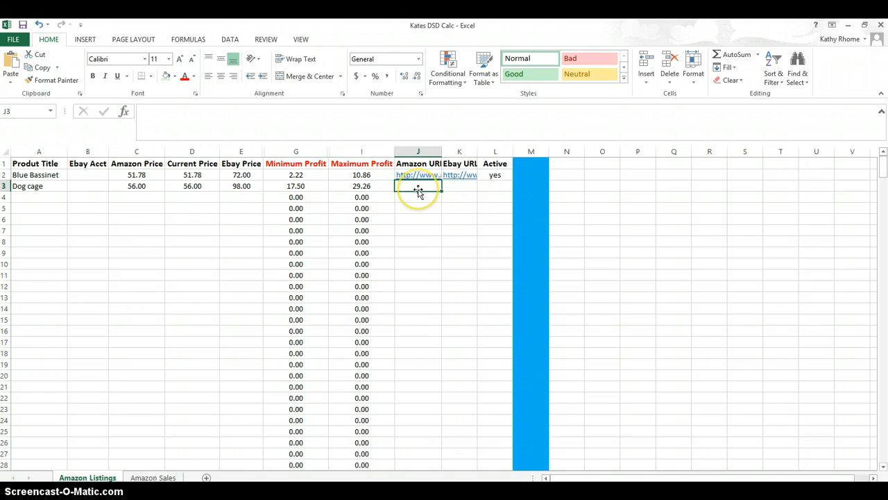
left_click(458, 189)
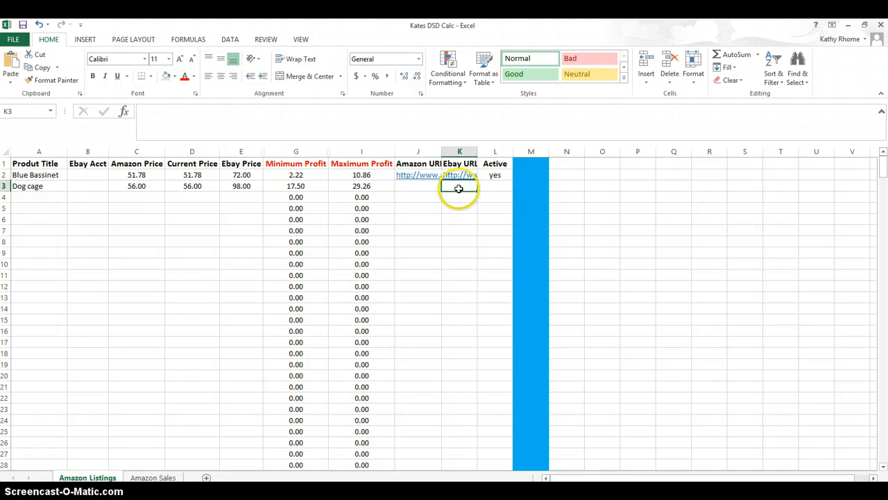
left_click(488, 189)
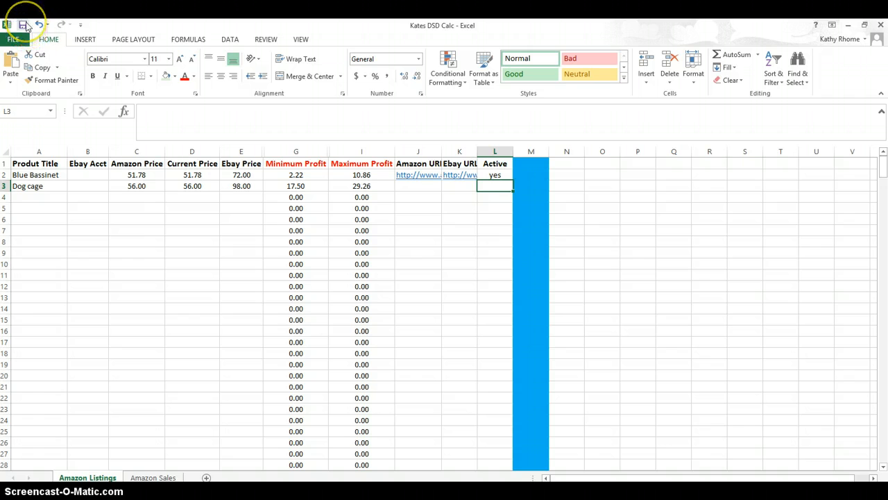
left_click(24, 25)
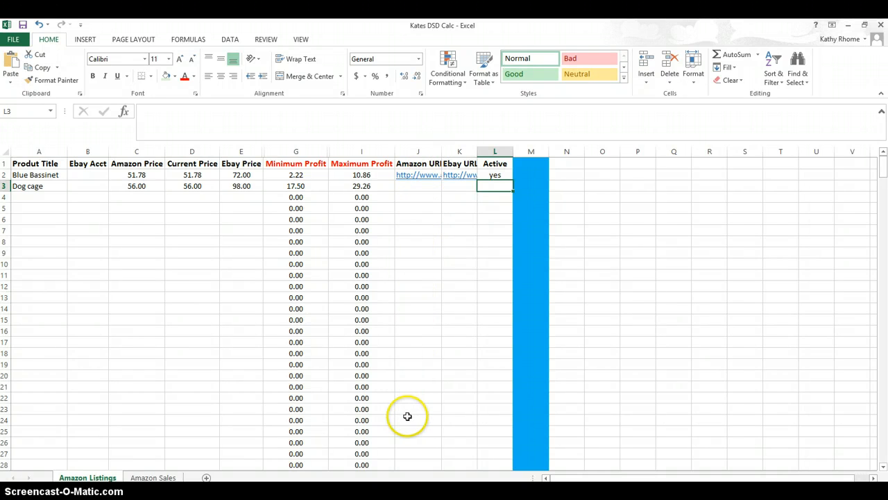
- Copy the bassinet's Amazon URL cell
left_click(416, 196)
left_click(417, 177)
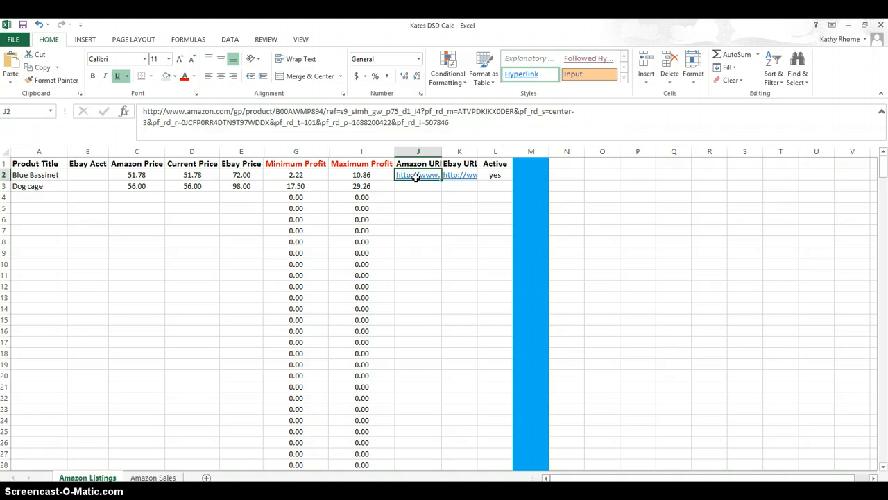
right_click(417, 177)
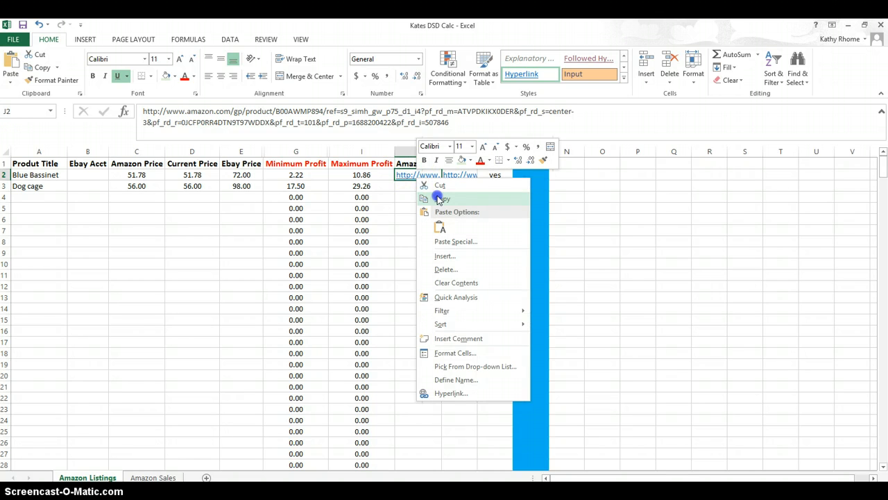
left_click(439, 199)
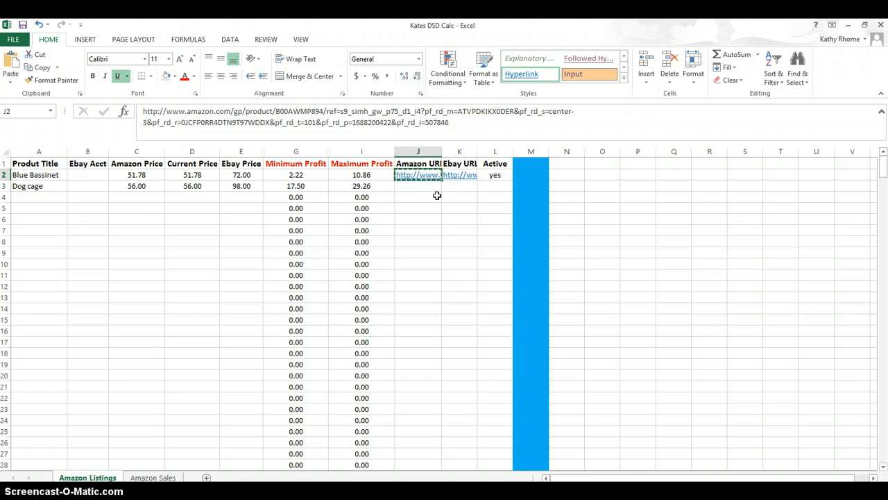
- Open the copied Amazon URL in a new browser tab and check the bassinet's current price
key("alt+Tab")
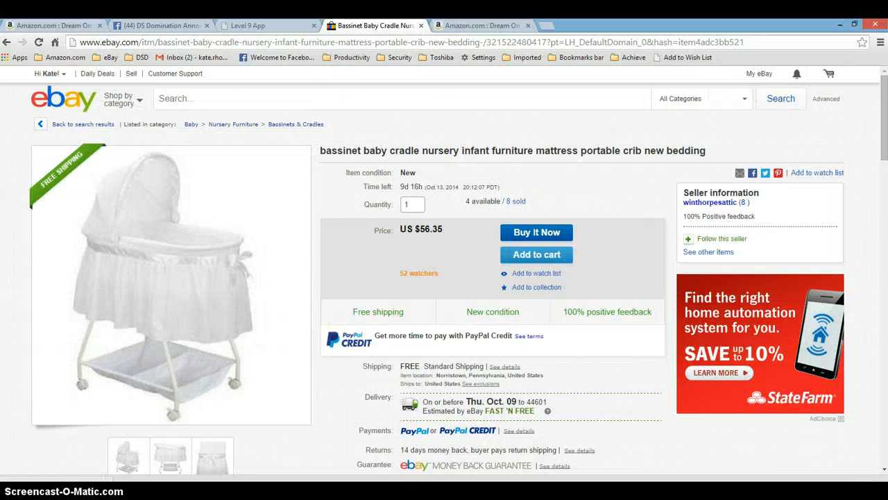
left_click(546, 26)
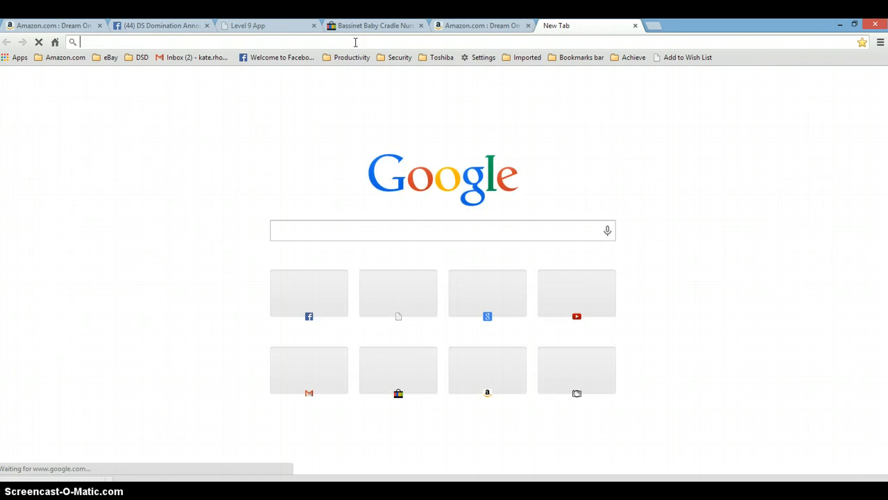
right_click(354, 43)
left_click(368, 92)
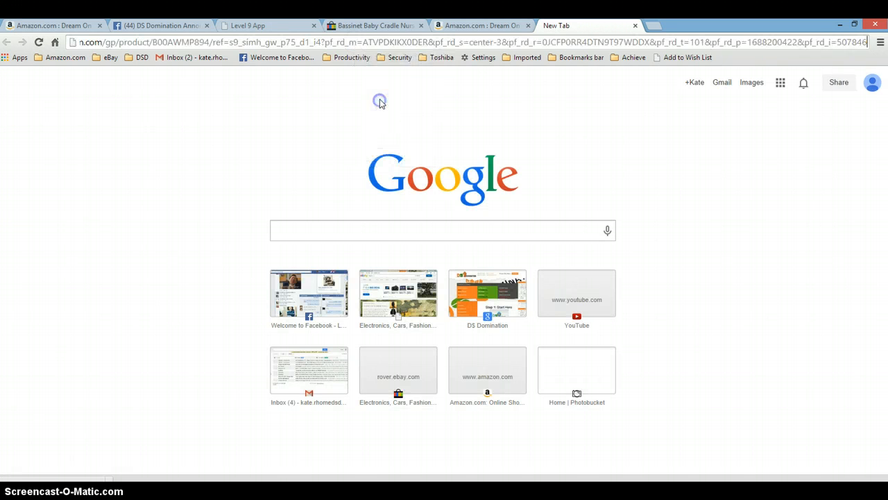
key("Return")
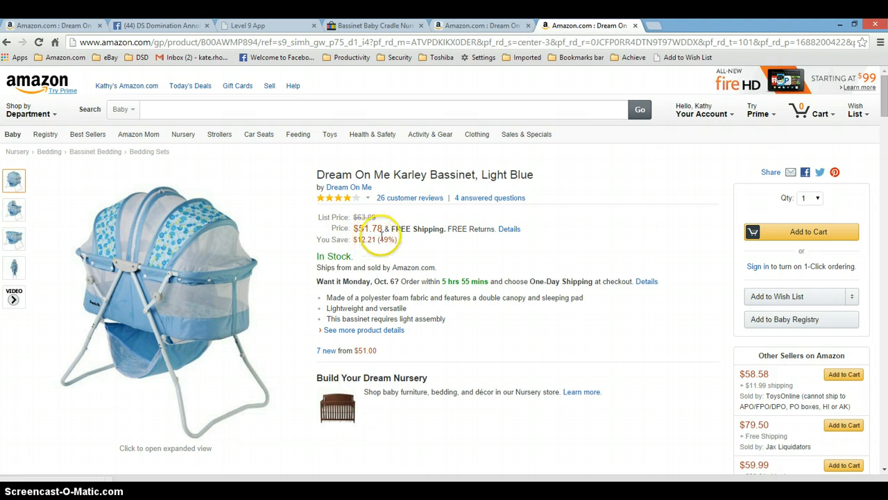
left_click(365, 235)
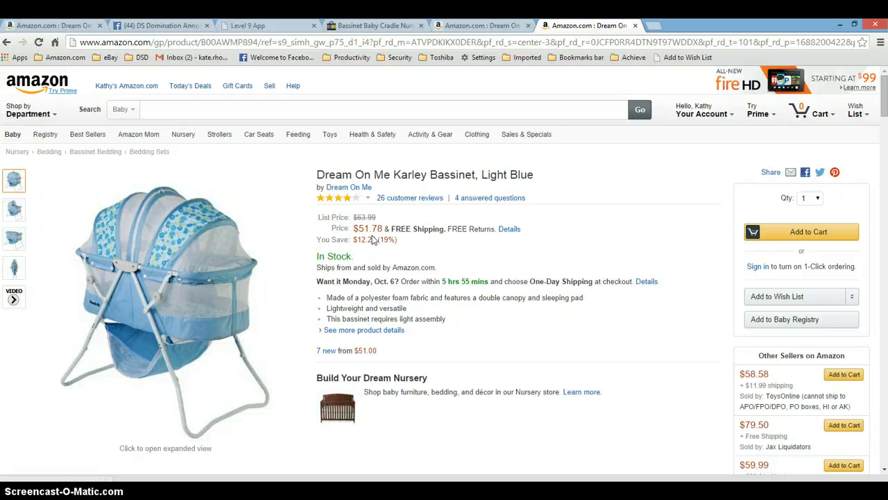
key("alt+Tab")
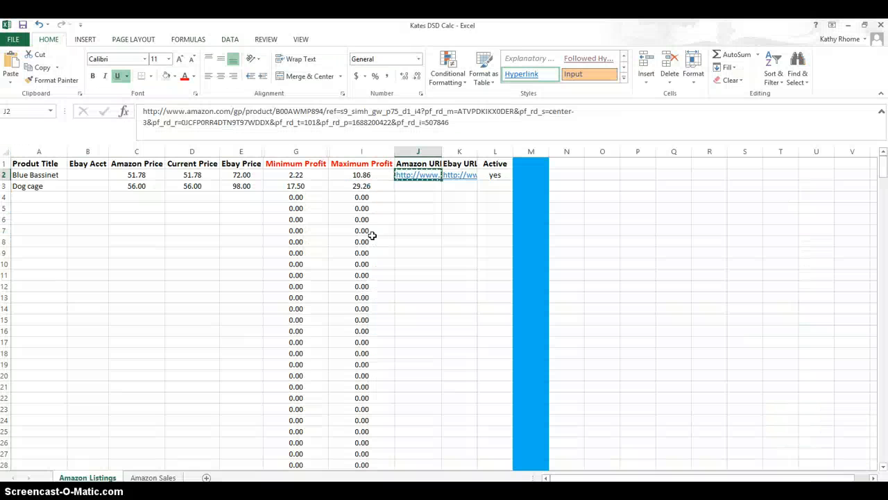
- Set the bassinet's current price to 56.00
double_click(636, 174)
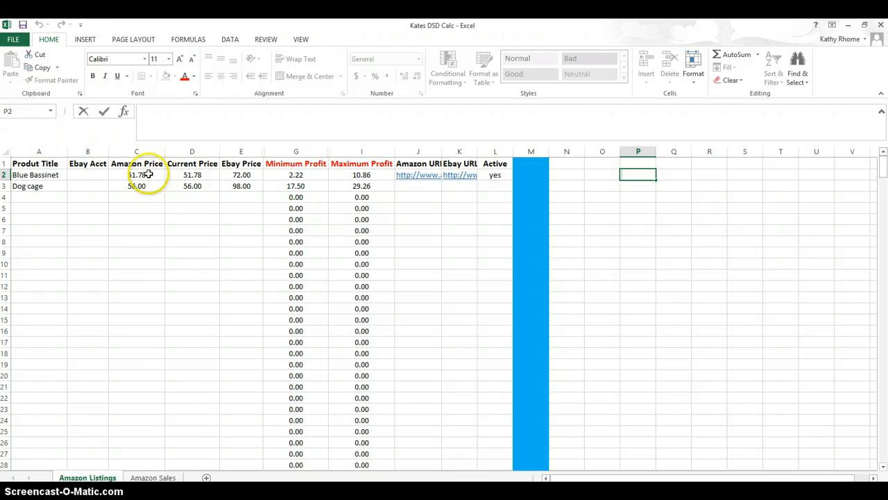
left_click(194, 175)
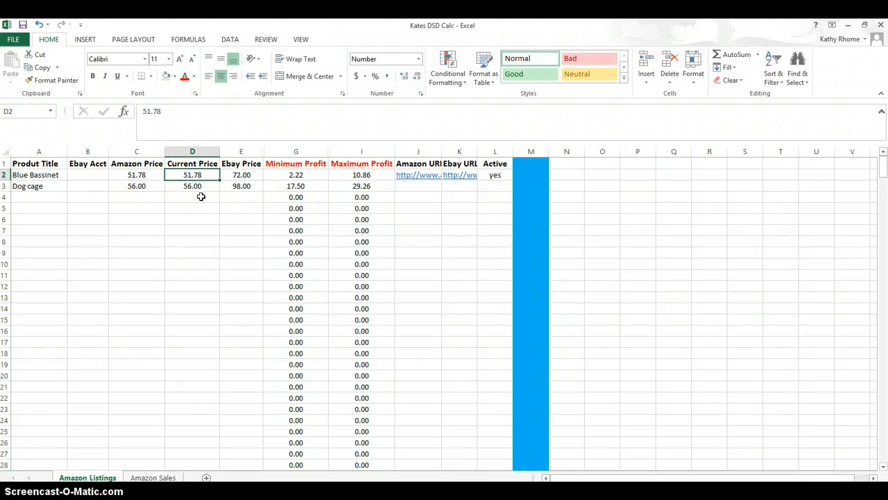
type("56.00")
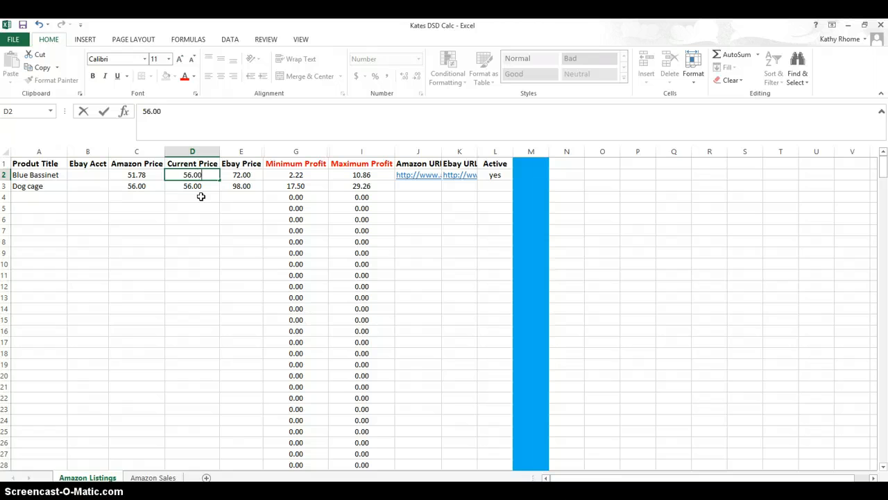
key("Tab")
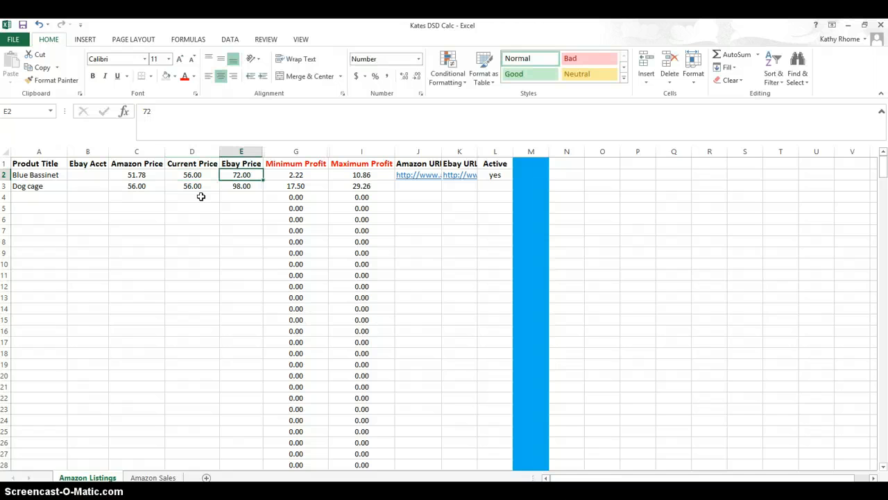
- Unhide the fee column between Ebay Price and Minimum Profit by widening it to fit its contents
key("Tab")
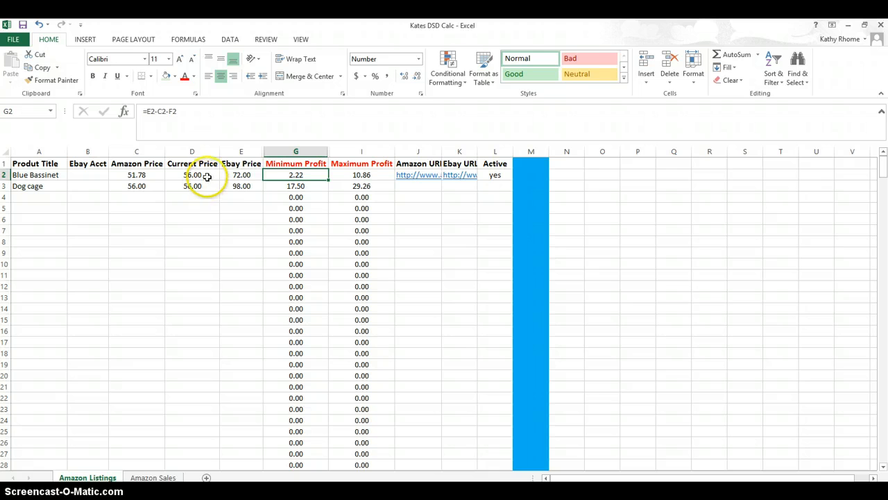
left_click(302, 177)
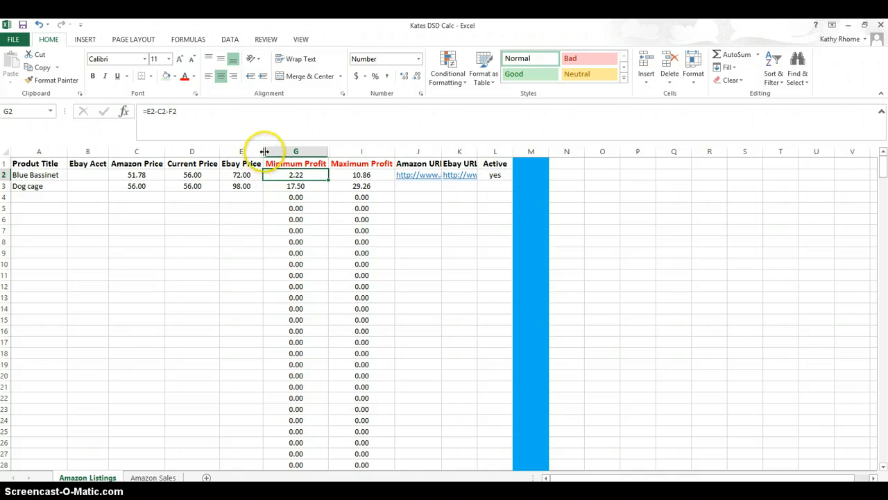
left_click_drag(266, 152, 274, 152)
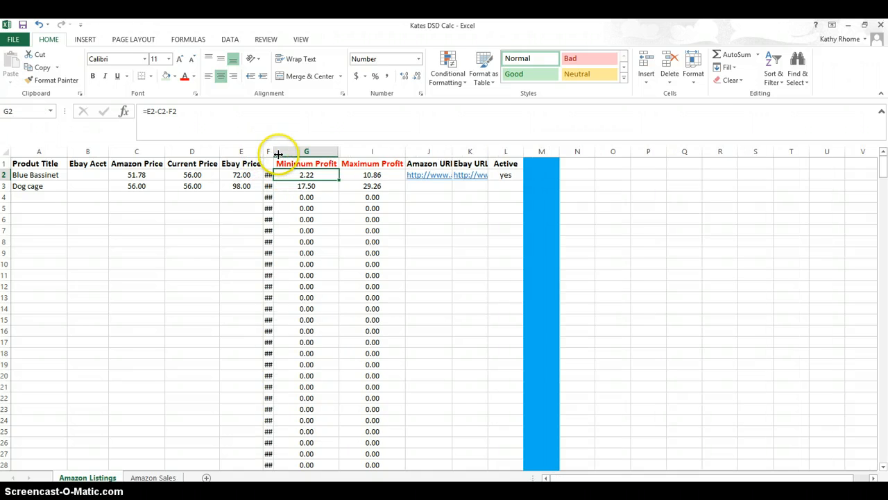
double_click(275, 152)
left_click(278, 174)
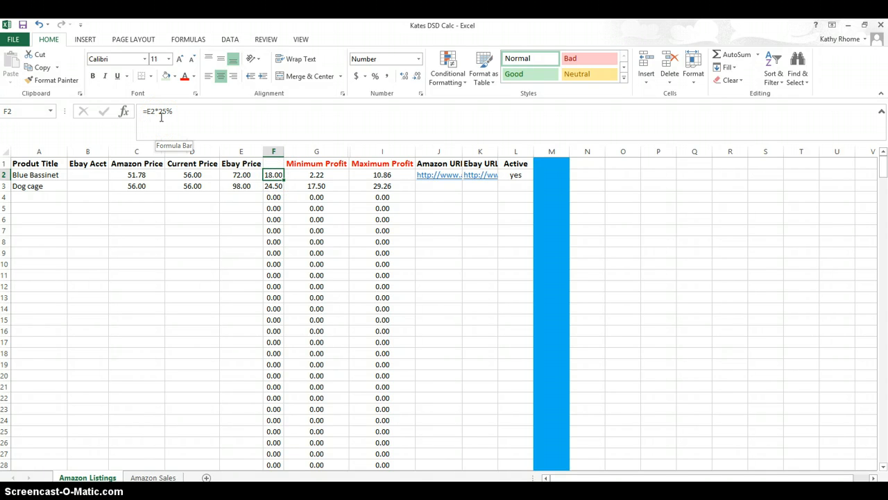
left_click(327, 176)
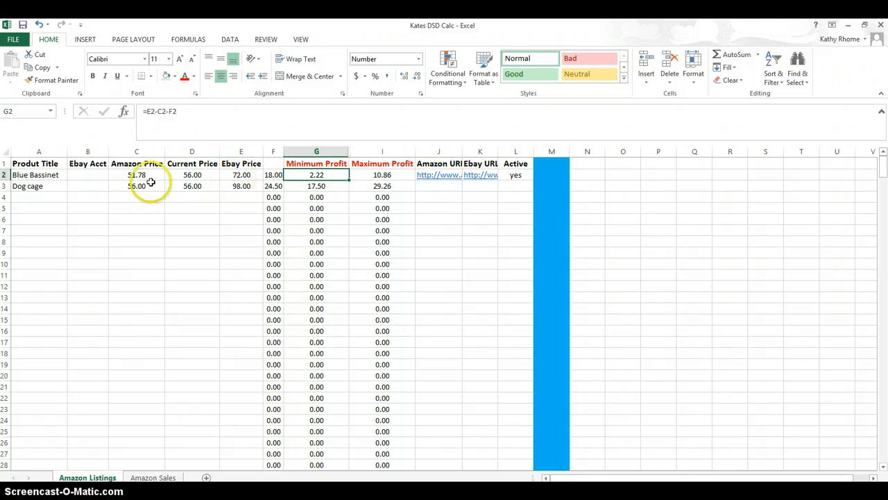
left_click(272, 177)
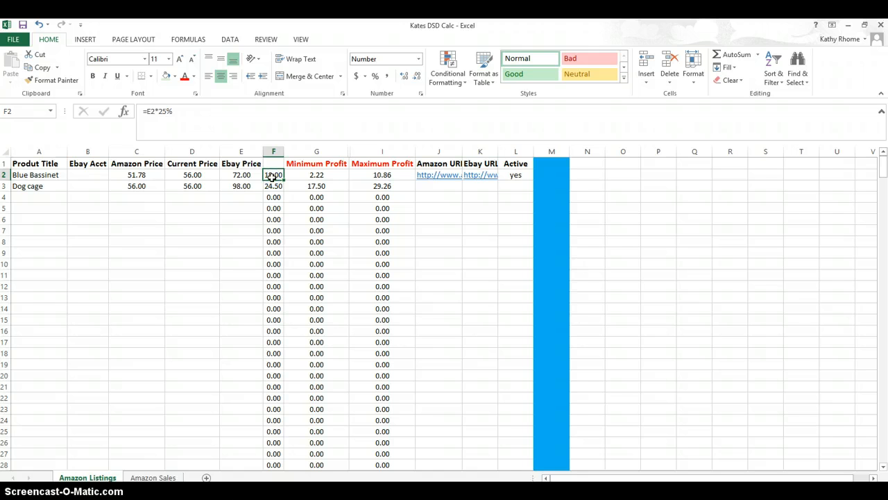
left_click(228, 238)
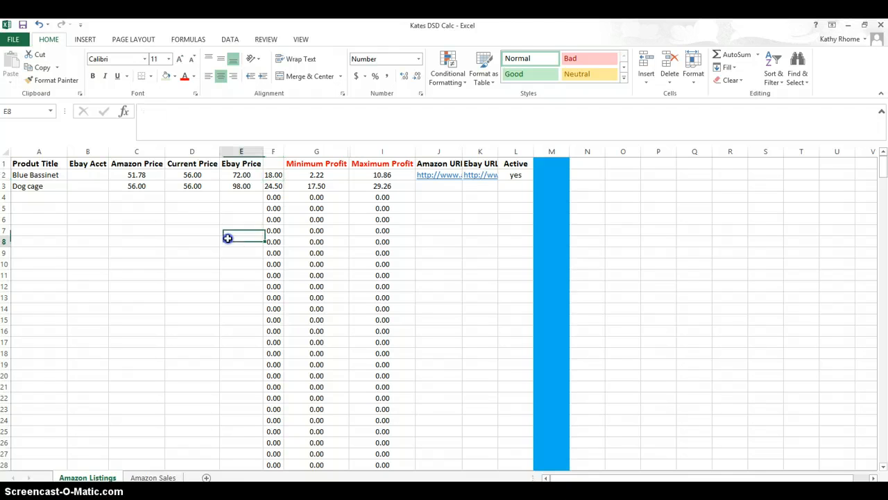
- Set the bassinet's Amazon price to 56.00
left_click(239, 177)
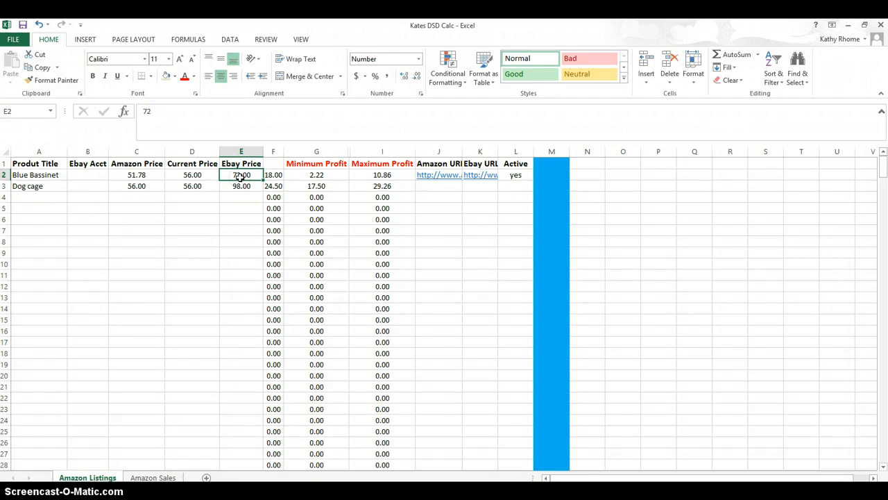
key("Right")
key("Right")
key("Right")
key("Right")
key("Right")
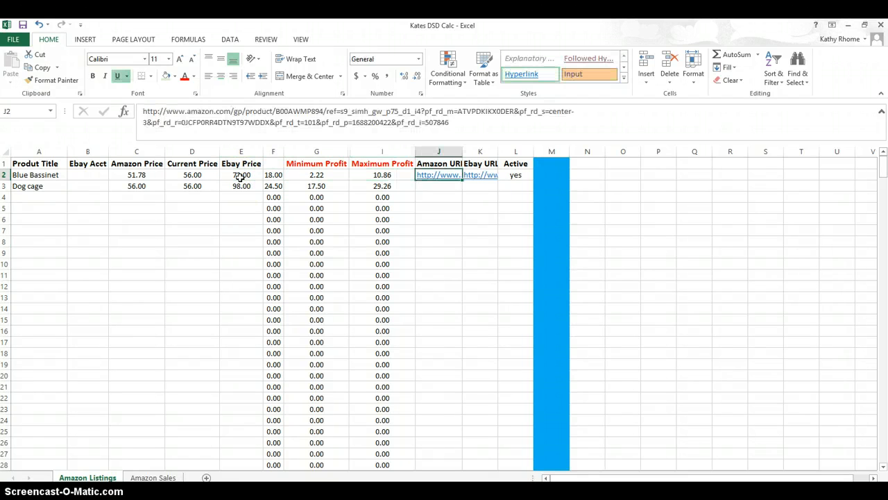
left_click(197, 229)
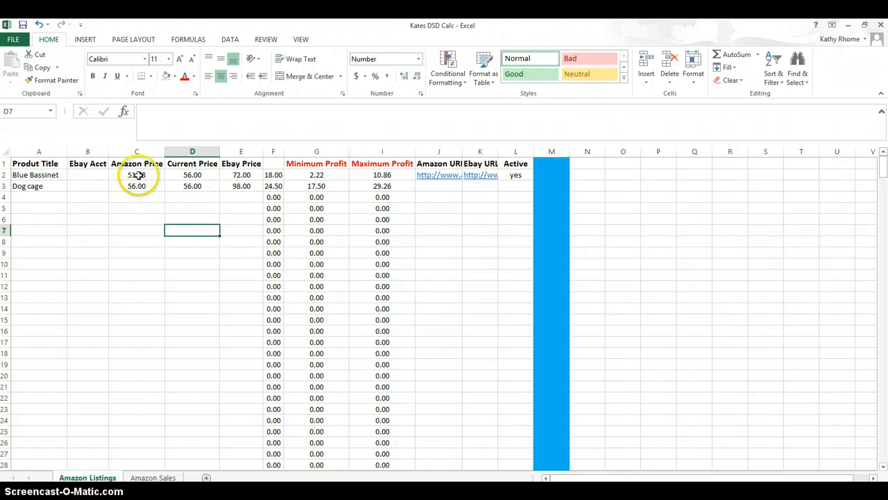
left_click(137, 174)
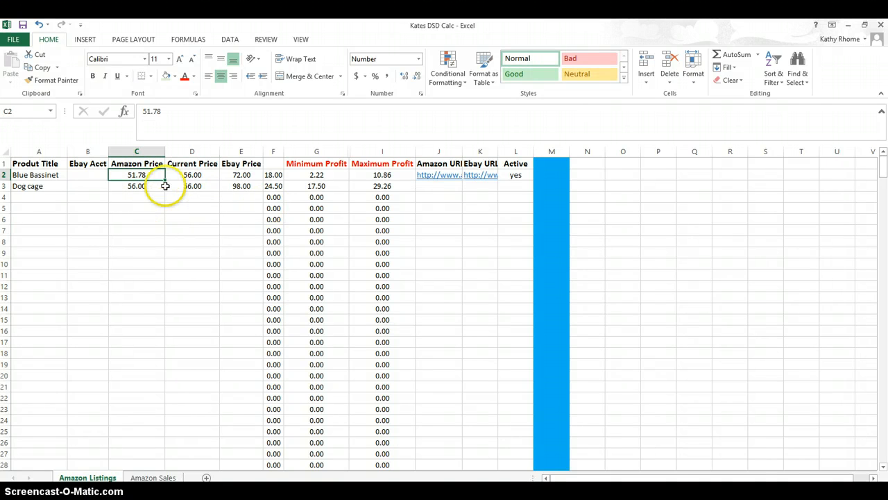
type("56")
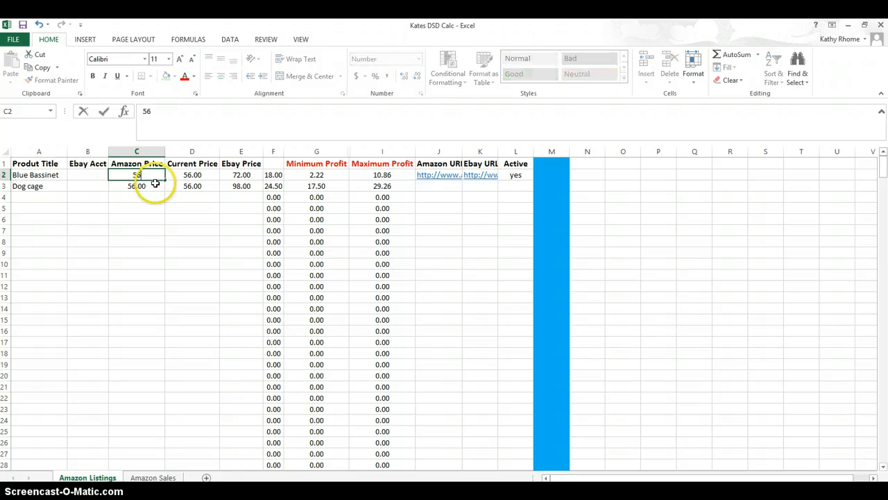
type(".00")
key("Tab")
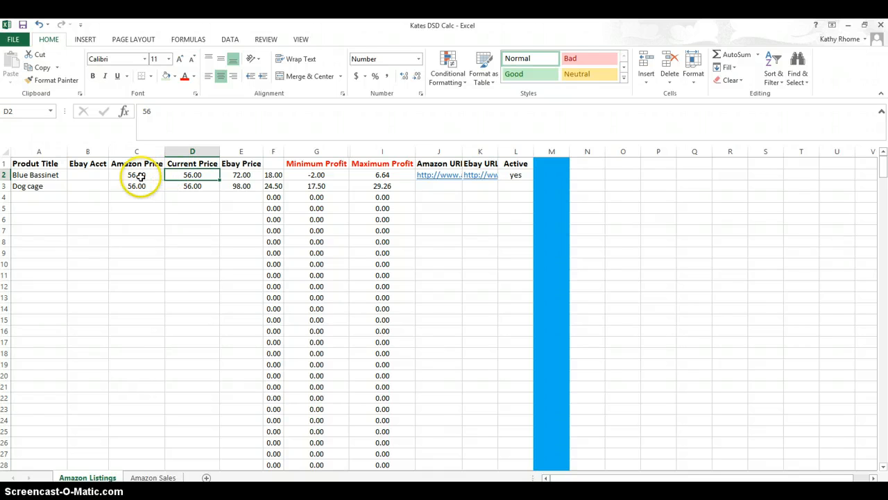
left_click(192, 152)
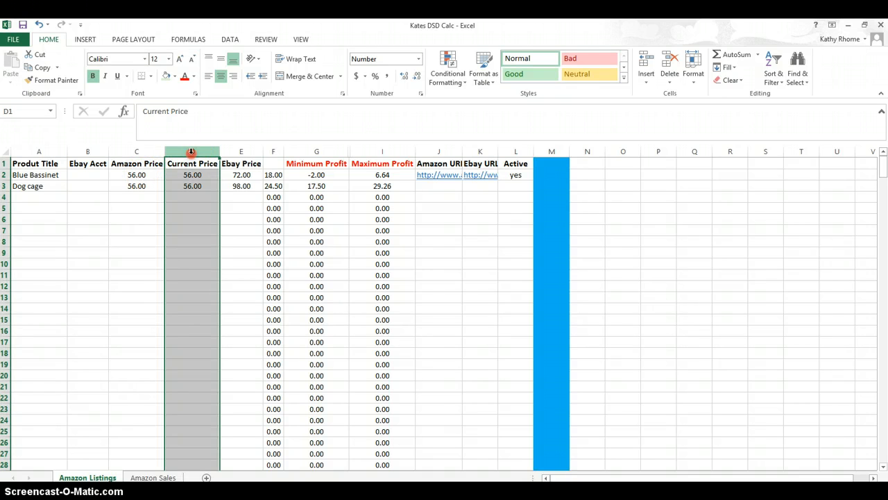
right_click(192, 153)
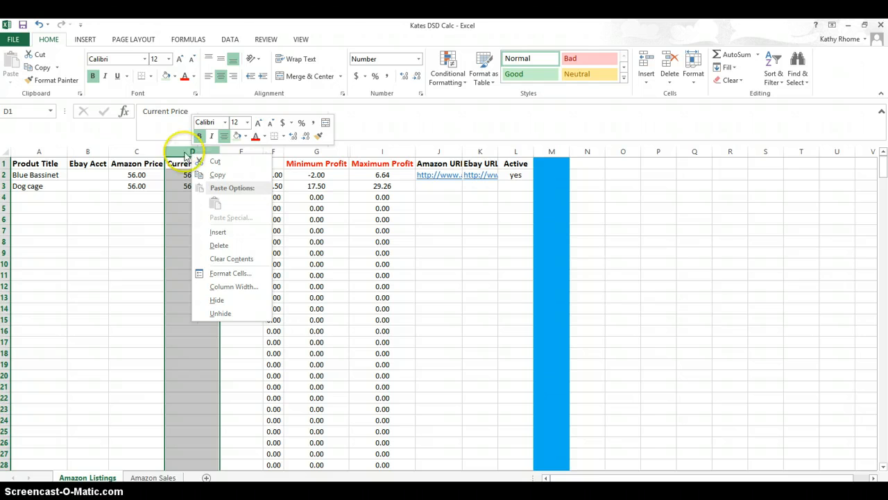
left_click(178, 151)
left_click(697, 230)
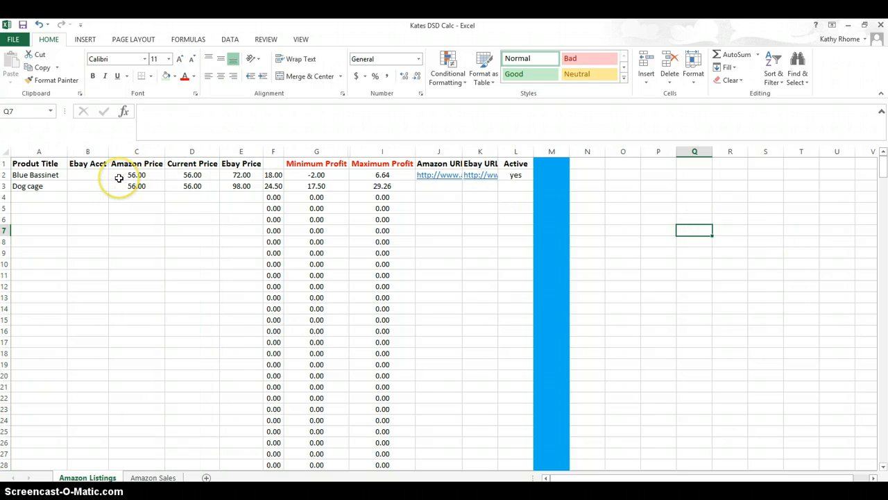
- Hide the fee column between Ebay Price and Minimum Profit
left_click(275, 151)
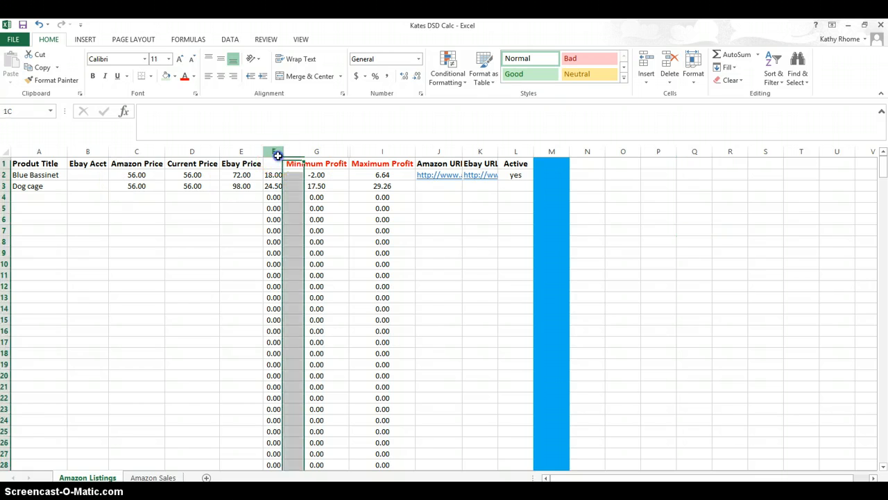
right_click(276, 152)
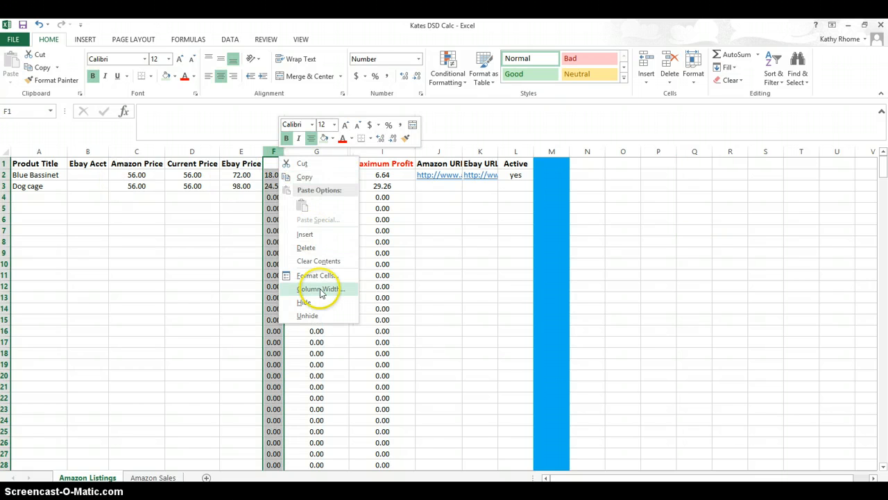
left_click(314, 302)
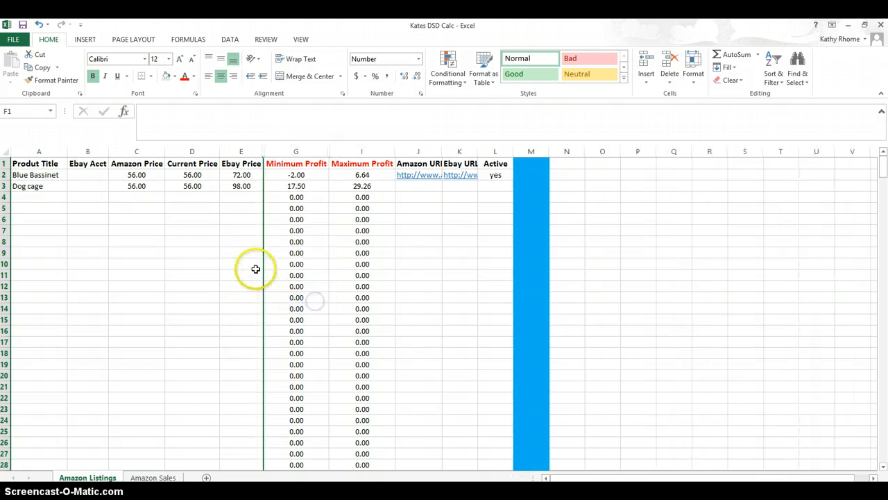
- Format the Minimum Profit and Maximum Profit columns to show negative numbers in red with parentheses
left_click(135, 178)
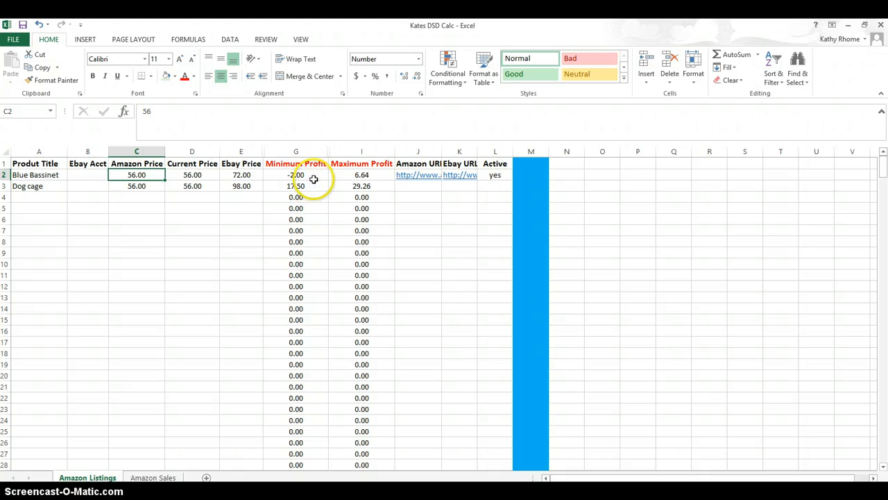
left_click(301, 151)
right_click(303, 152)
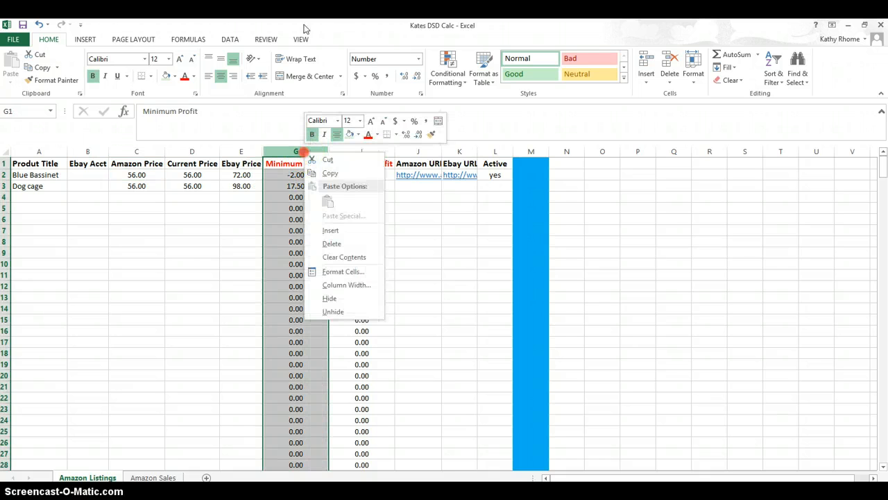
left_click(224, 223)
left_click_drag(299, 151, 345, 151)
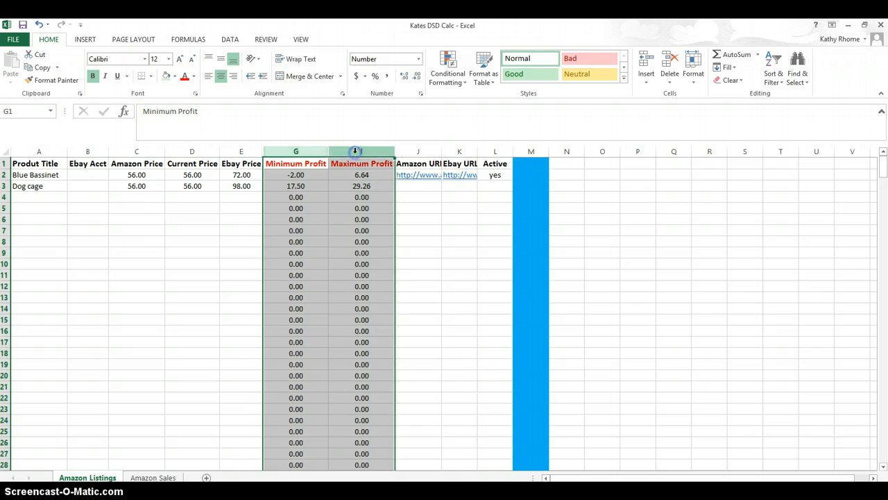
right_click(322, 152)
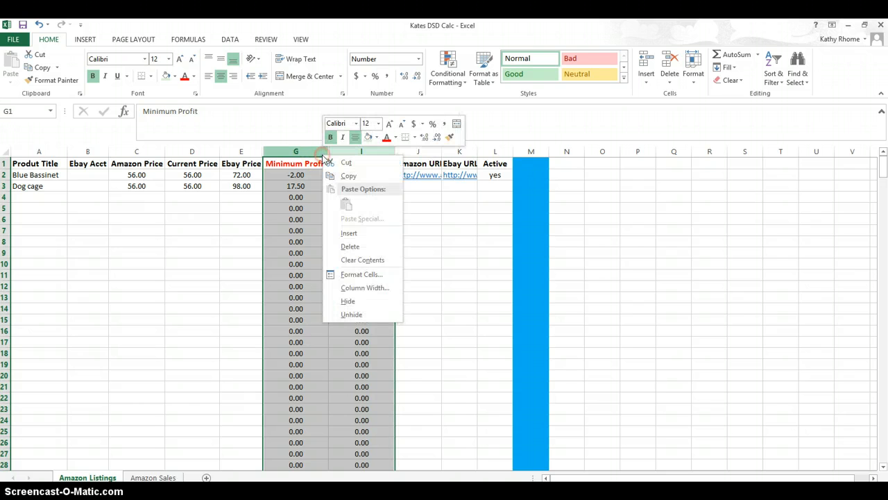
left_click(351, 275)
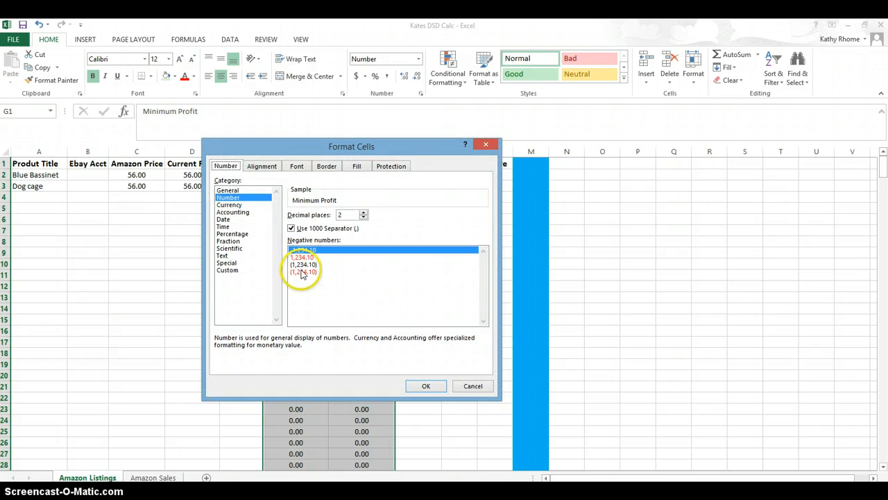
left_click(302, 271)
left_click(424, 386)
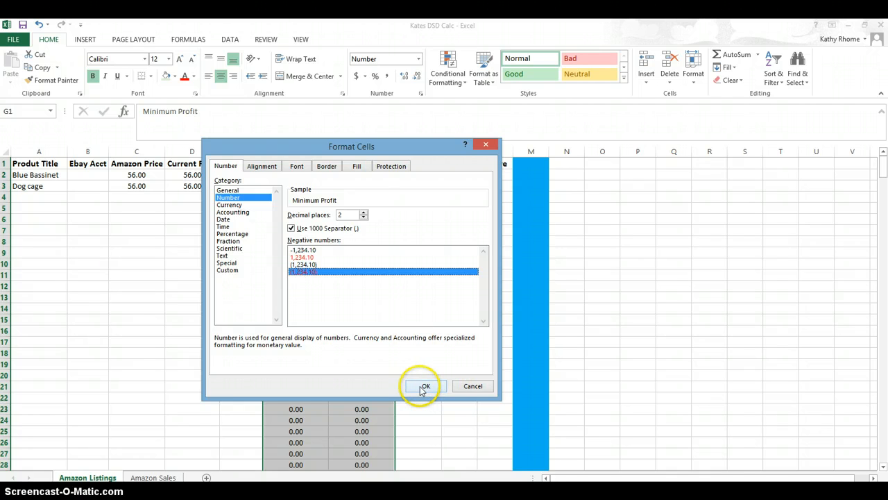
left_click(206, 253)
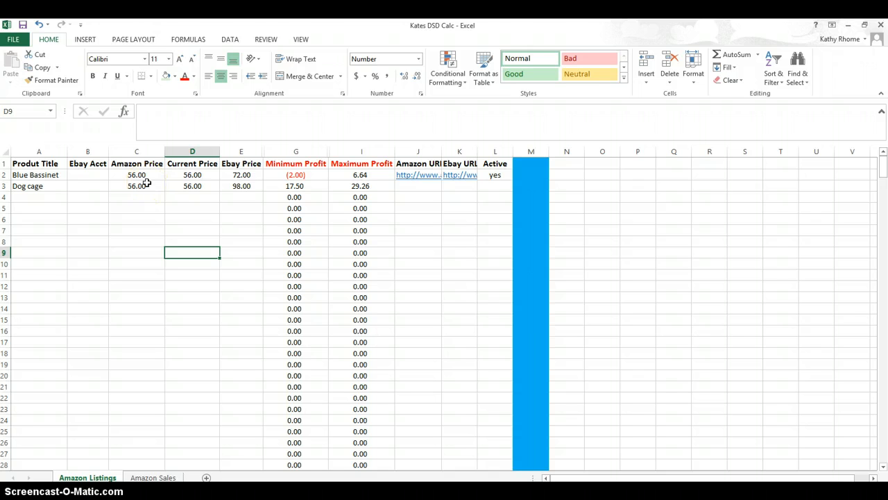
- Copy the bassinet's eBay URL cell
left_click(464, 179)
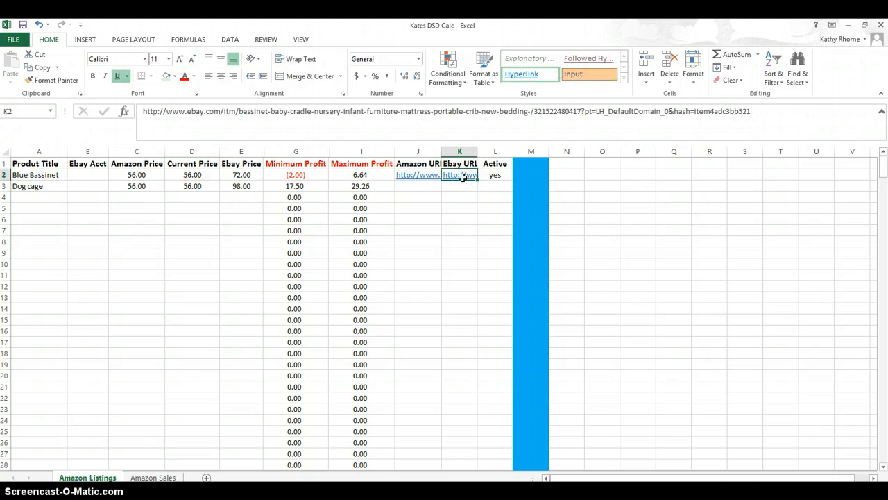
right_click(464, 178)
left_click(487, 199)
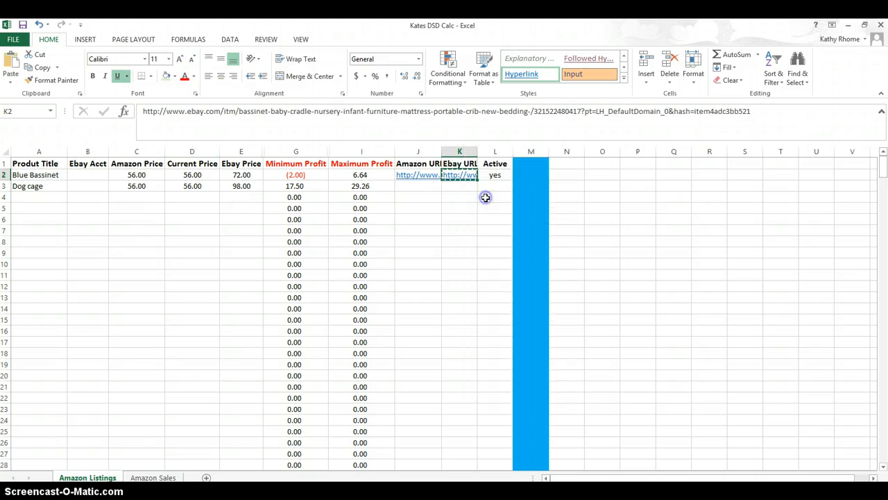
- Open the copied eBay URL in a new browser tab and check the listing's price
key("alt+Tab")
left_click(653, 28)
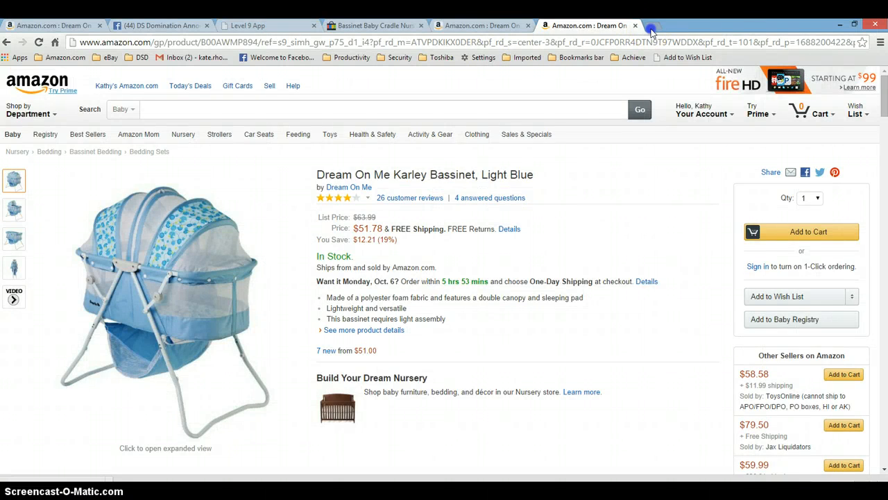
left_click(447, 40)
key("ctrl+v")
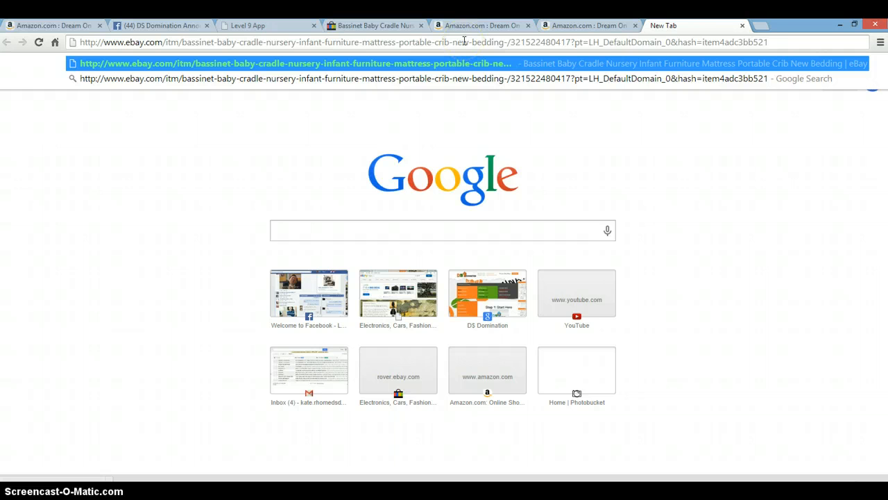
key("Return")
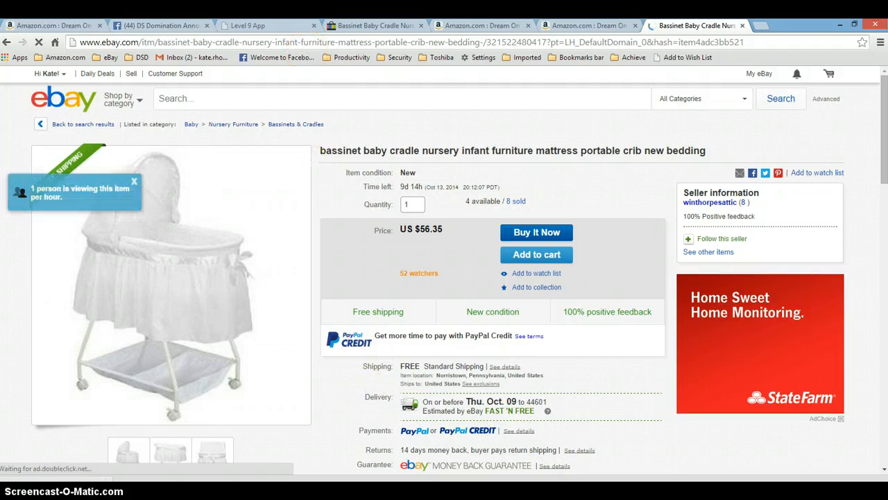
- Set the bassinet's Ebay price to 77.00
key("alt+Tab")
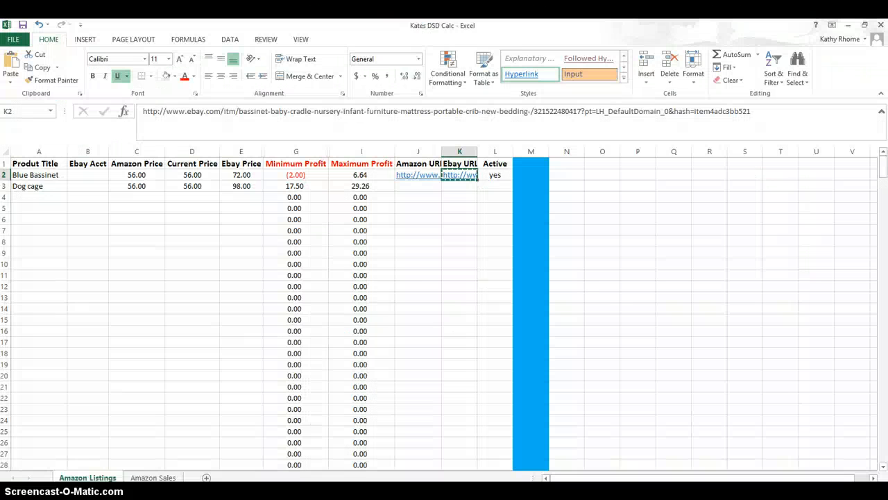
left_click(625, 178)
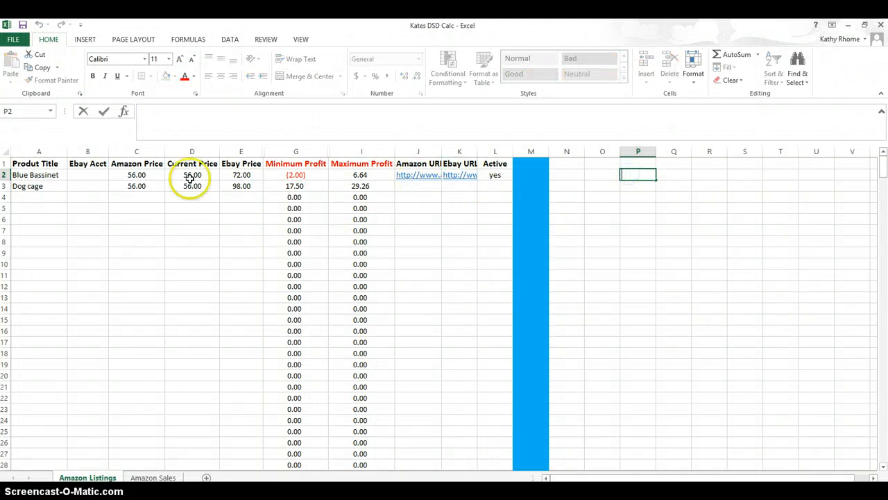
left_click(237, 176)
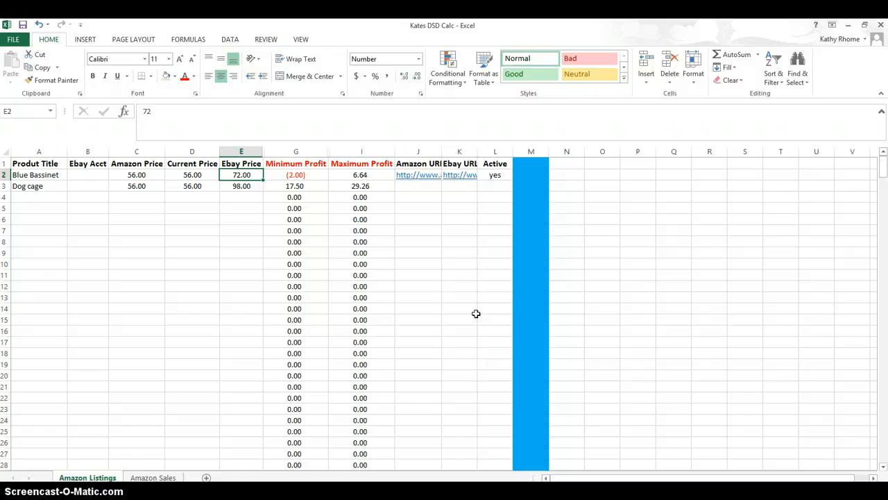
type("7")
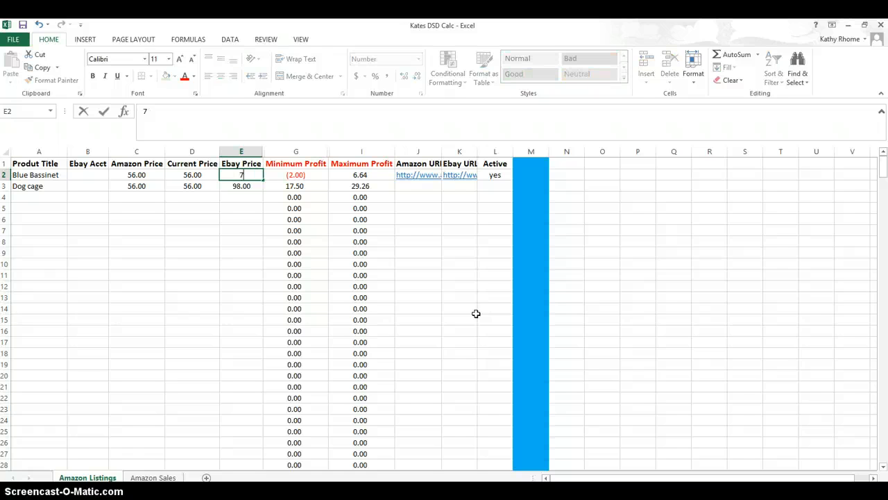
type("7.00")
key("Tab")
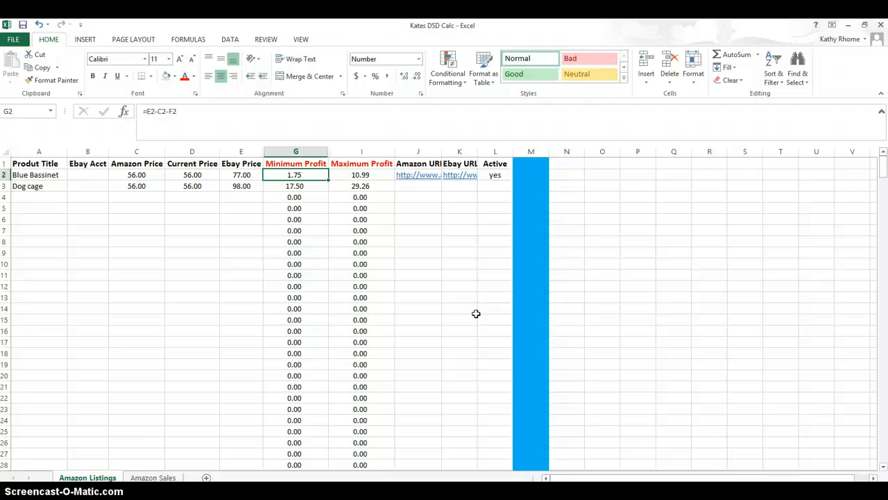
- Partly reveal the hidden fee column between Minimum Profit and Maximum Profit and inspect its formulas
left_click(349, 174)
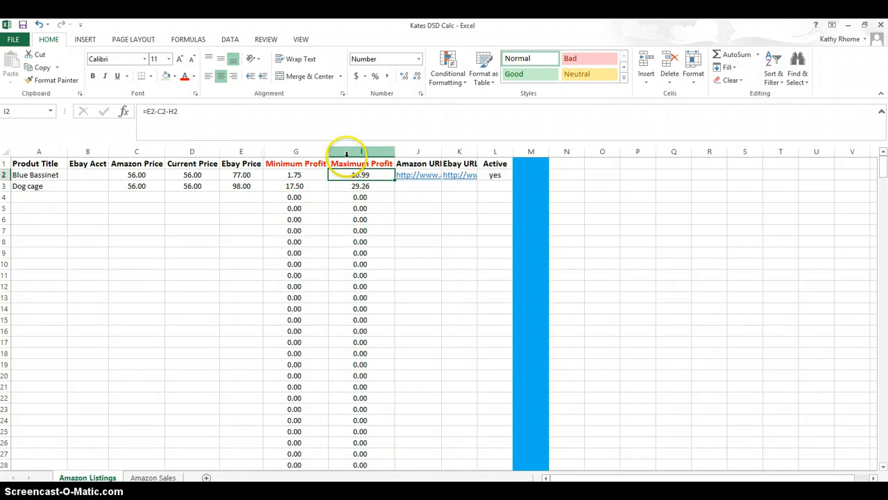
left_click_drag(329, 151, 344, 151)
left_click(336, 174)
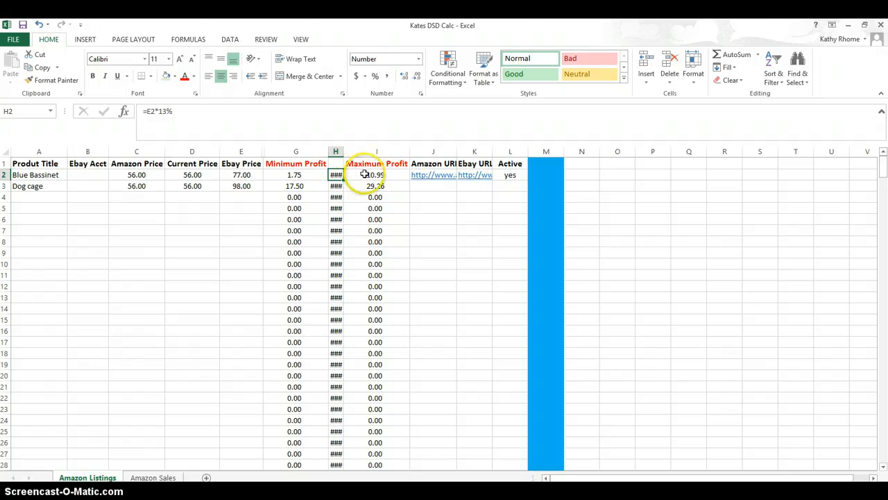
left_click(361, 174)
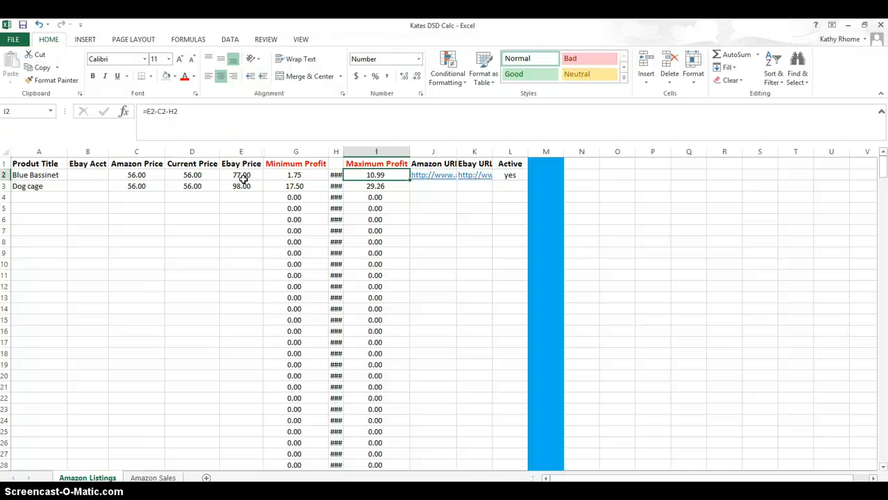
left_click(336, 175)
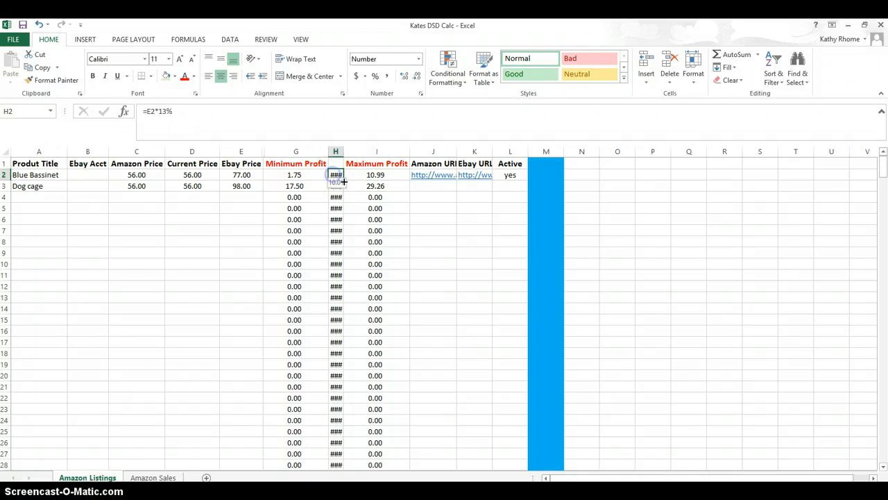
left_click(489, 251)
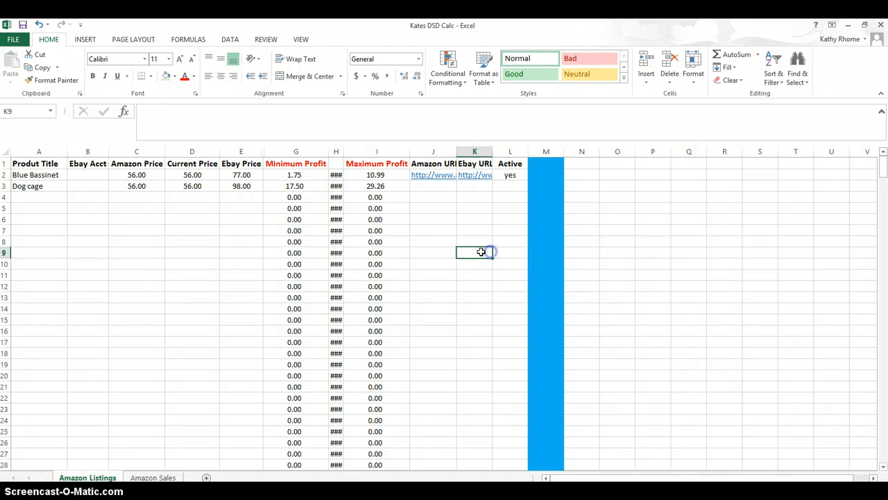
- Hide the fee column between Minimum Profit and Maximum Profit
left_click(336, 152)
right_click(339, 153)
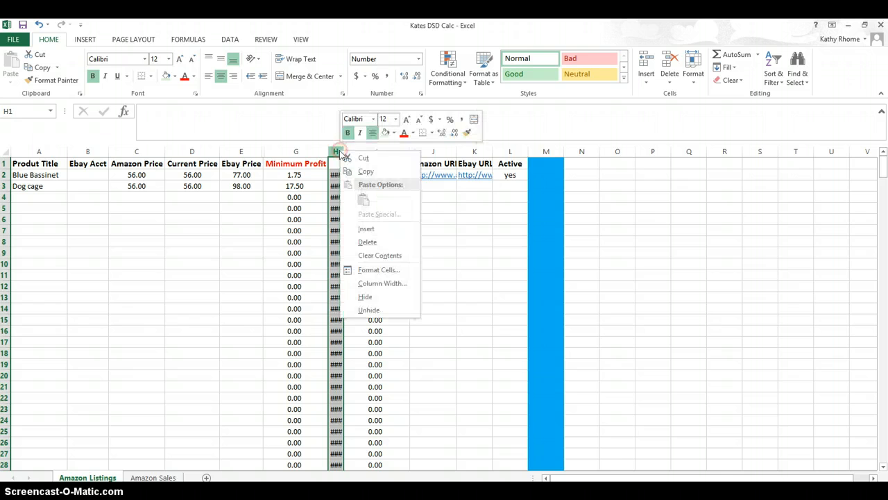
left_click(371, 296)
left_click(452, 275)
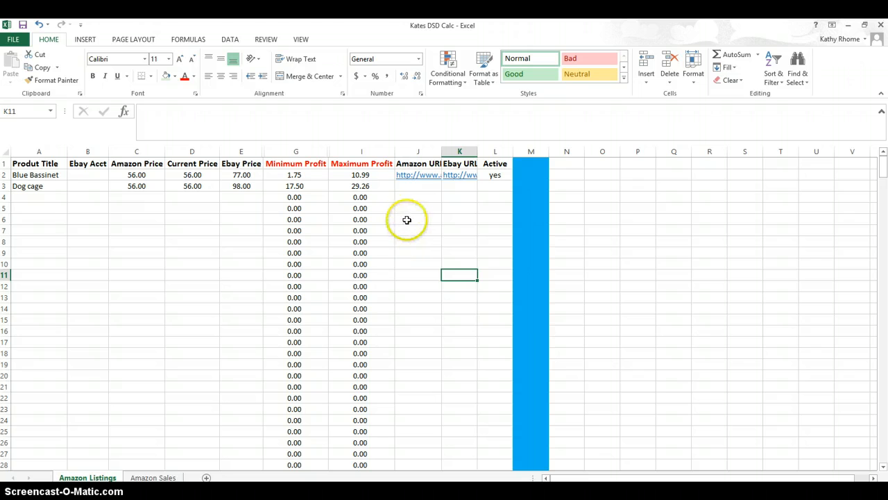
- Set the Blue Bassinet's Amazon Price to 52.00 and step through its profit formulas
left_click(421, 175)
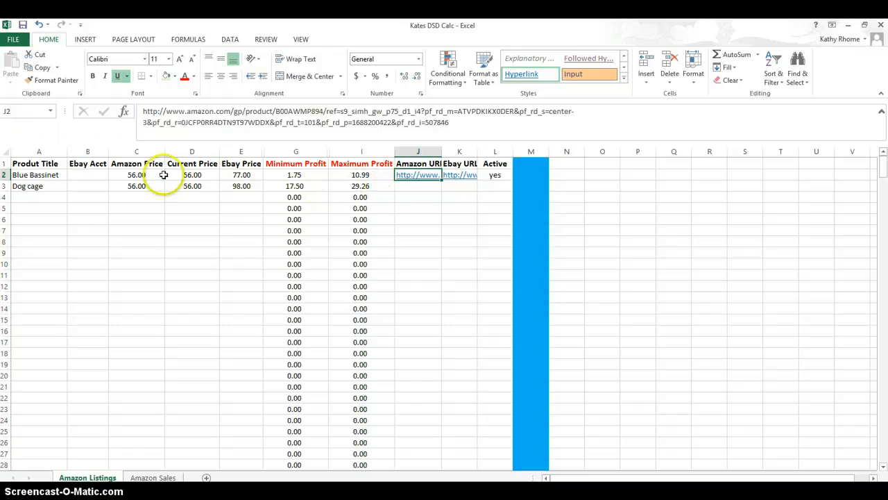
left_click(137, 176)
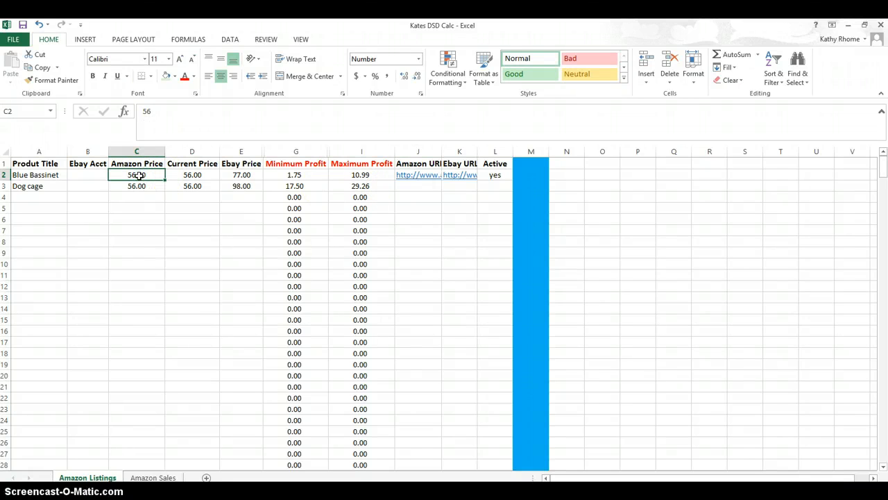
type("52.00")
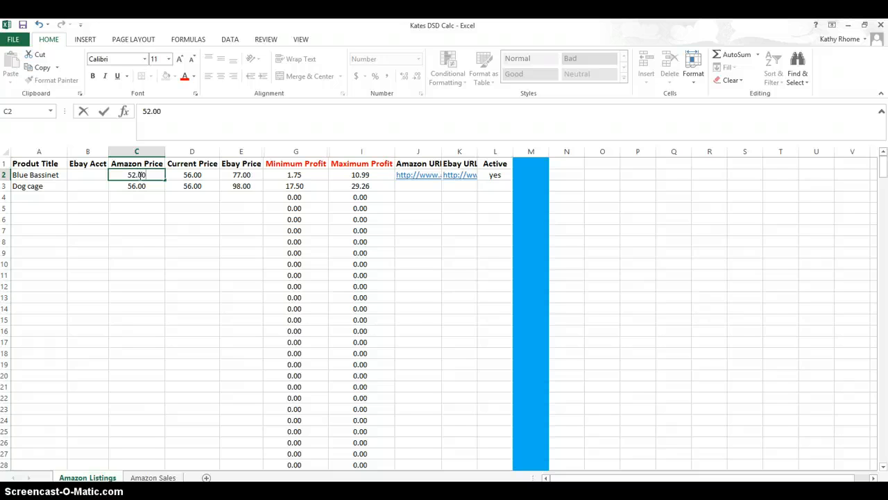
key("Tab")
key("Tab")
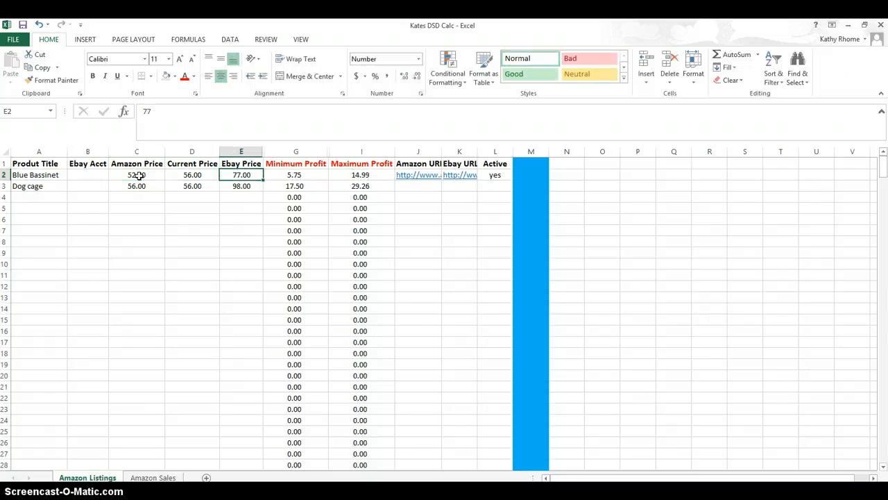
key("Tab")
key("Tab")
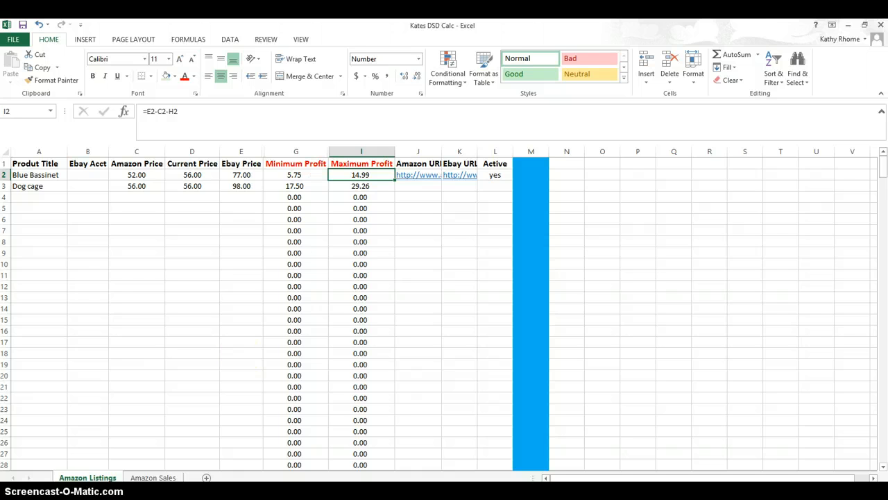
- On the Amazon Sales sheet, enter sale date 10/4/14 and product Blue Bassinet in the first row
left_click(153, 477)
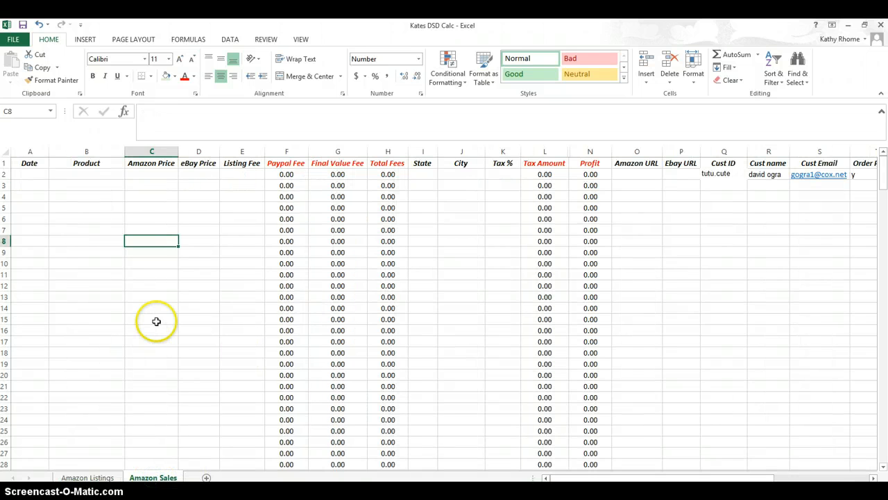
left_click(40, 176)
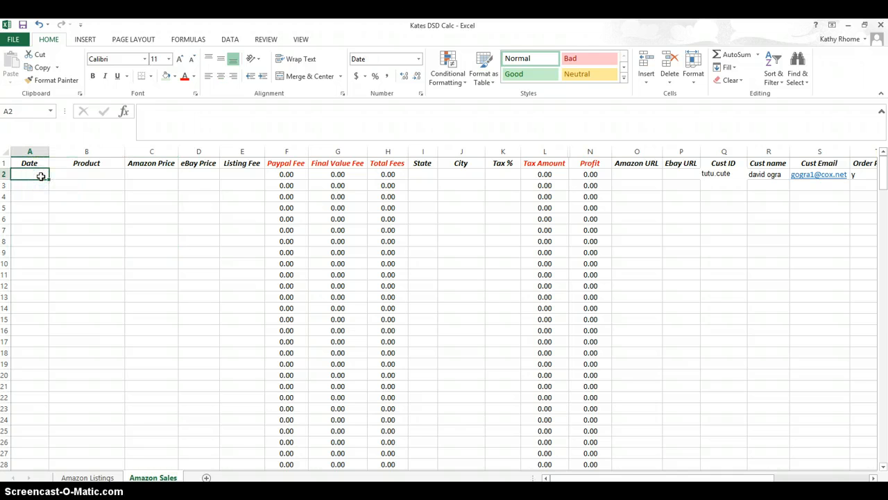
type("10/4/")
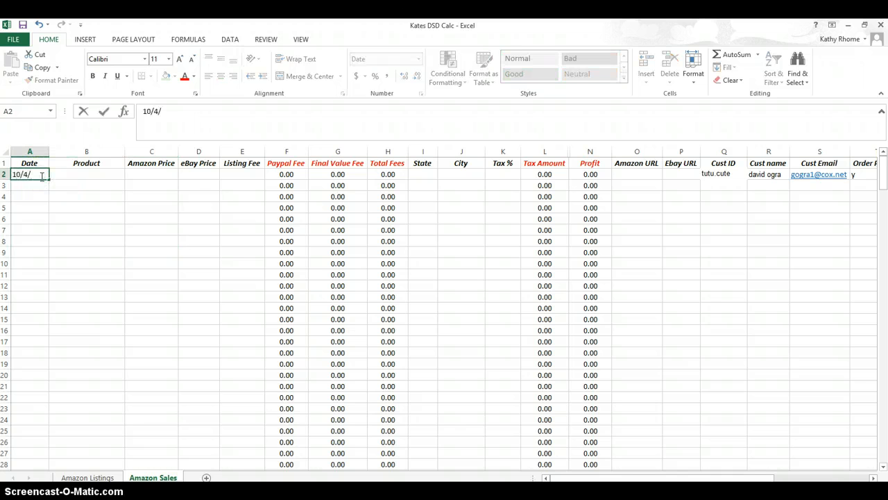
type("2014")
key("Tab")
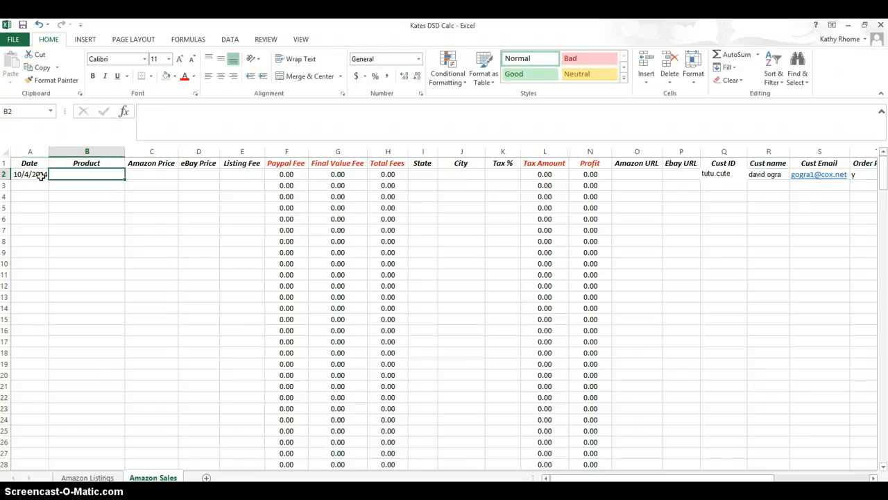
type("Blue Bas")
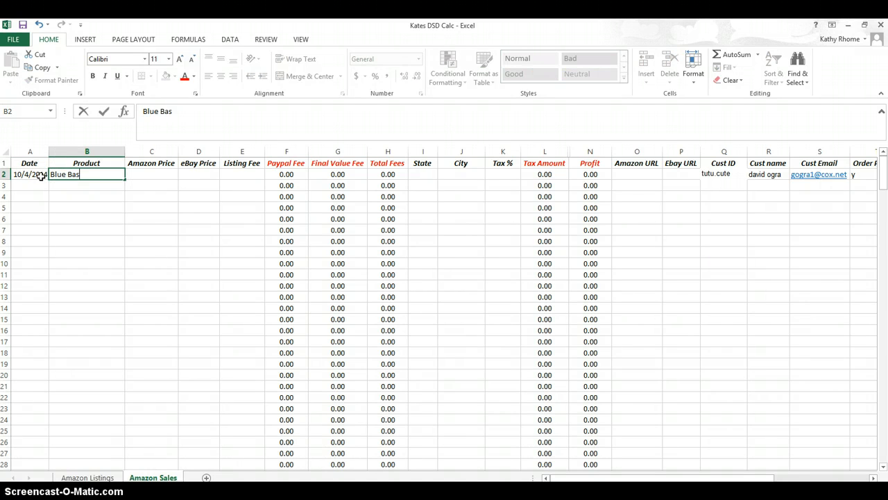
type("sinet")
key("Tab")
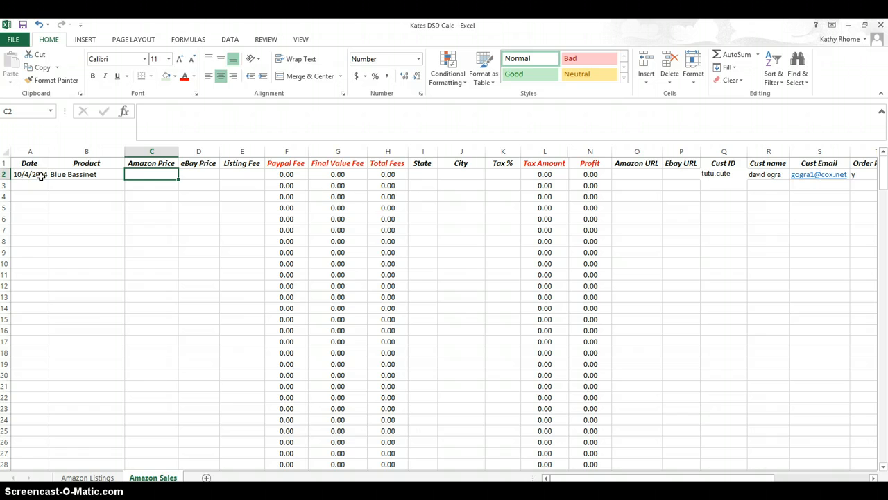
- Enter the sale's Amazon price 52.00, eBay price 77.00 and listing fee .30
type("5")
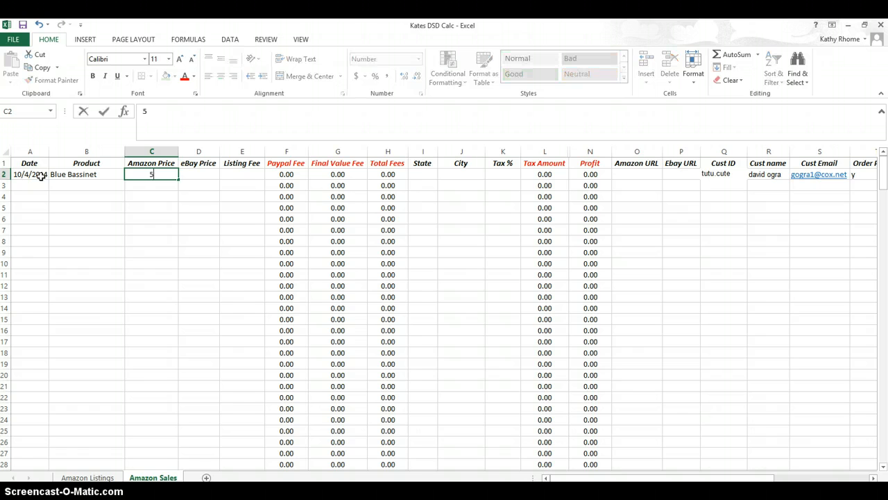
type("2..00")
key("Tab")
type("7")
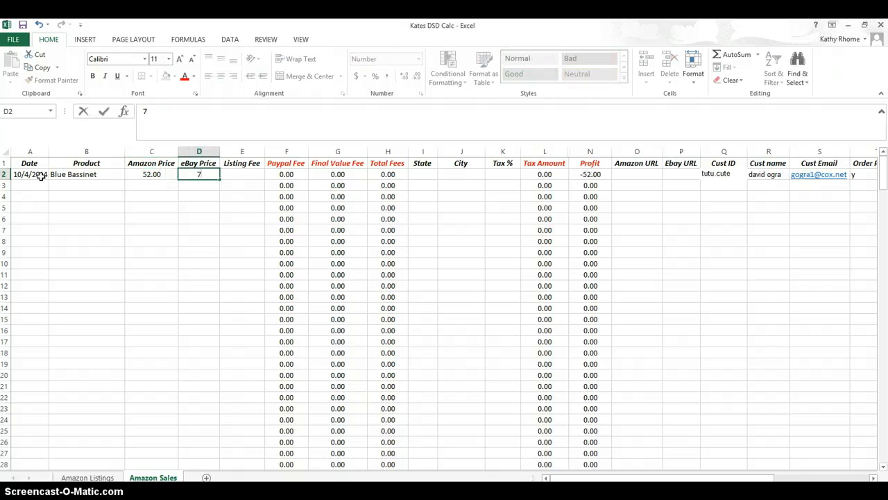
type("7.00")
key("Tab")
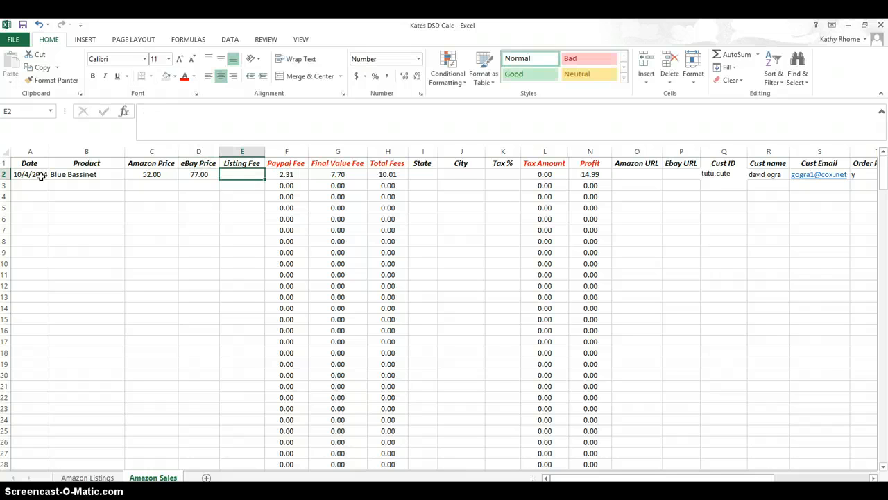
type(".30")
key("Tab")
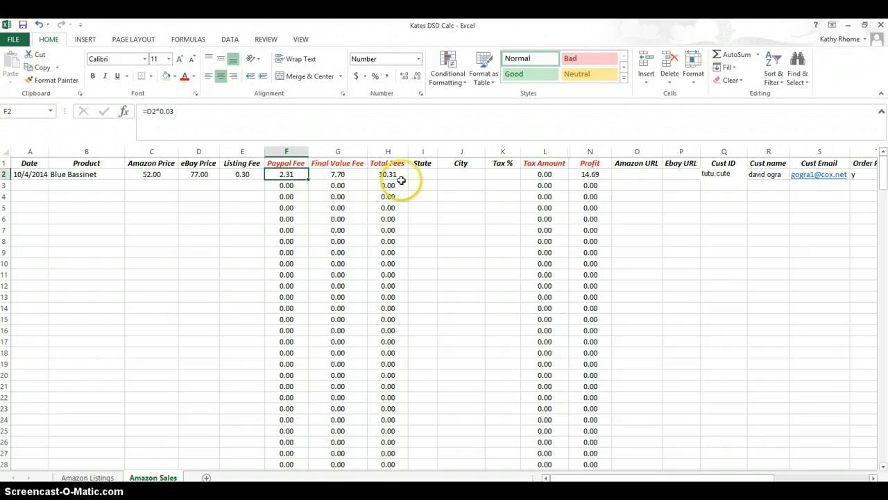
- Enter the buyer's state oh, city Alliance and a tax rate of .05 for the sale
key("Right")
key("Right")
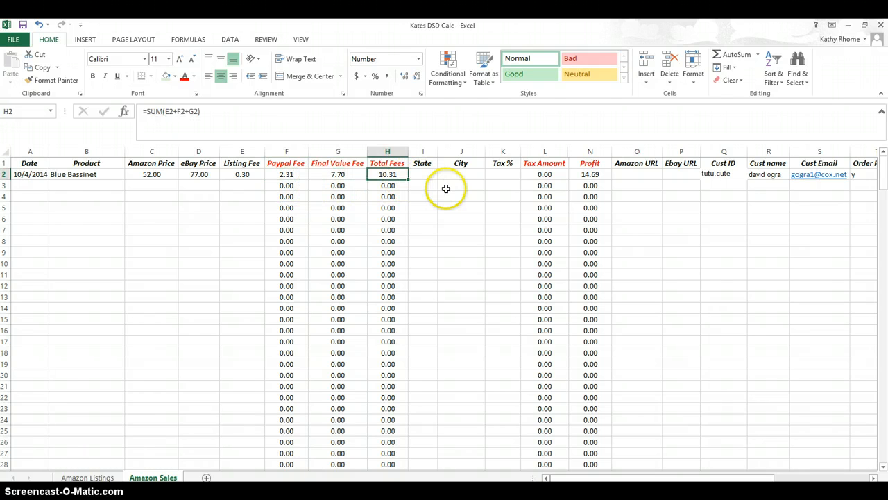
key("Right")
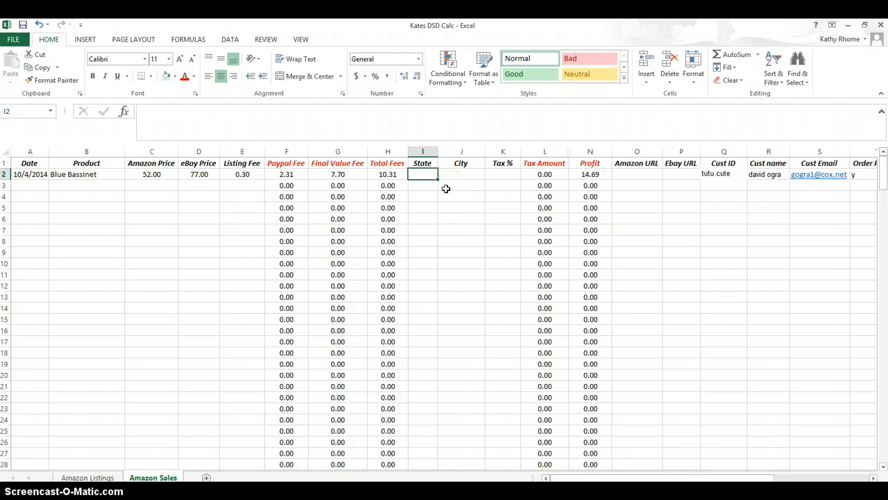
type("oh")
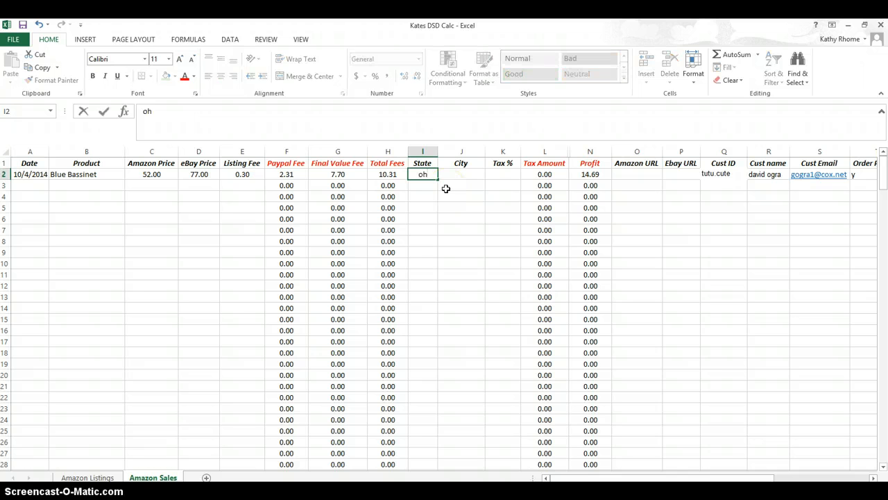
key("Right")
type("All")
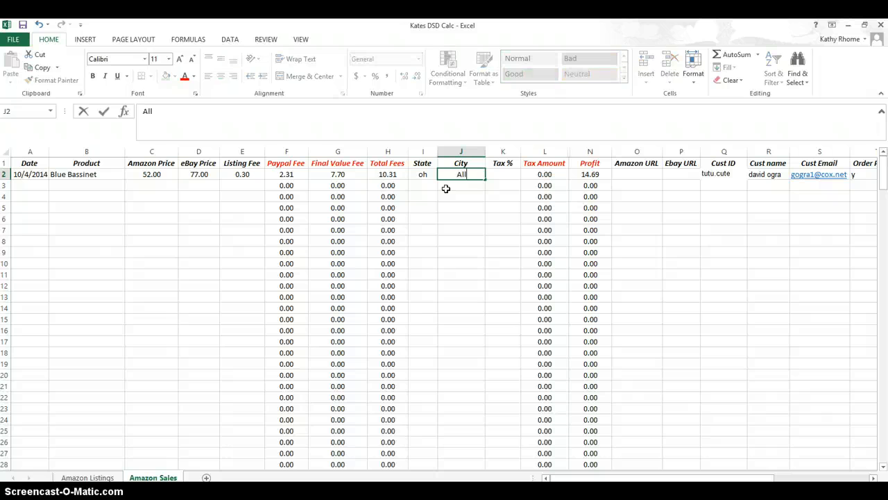
type("iance")
key("Right")
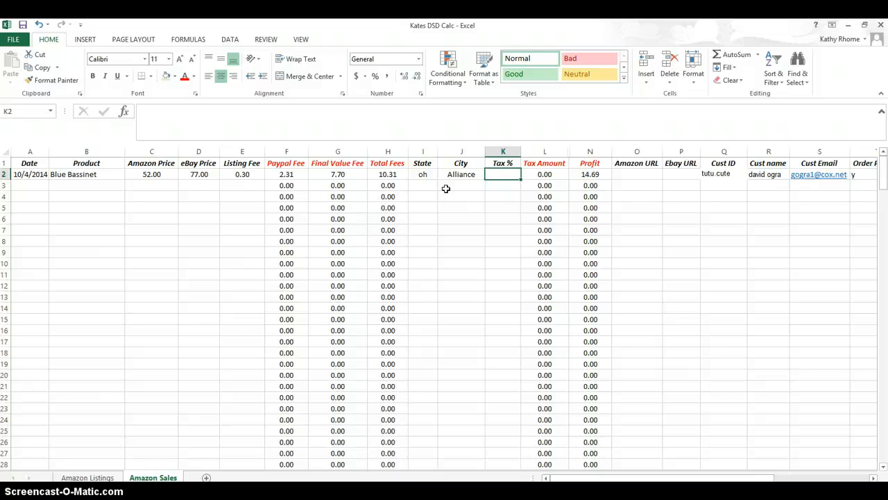
type(".05")
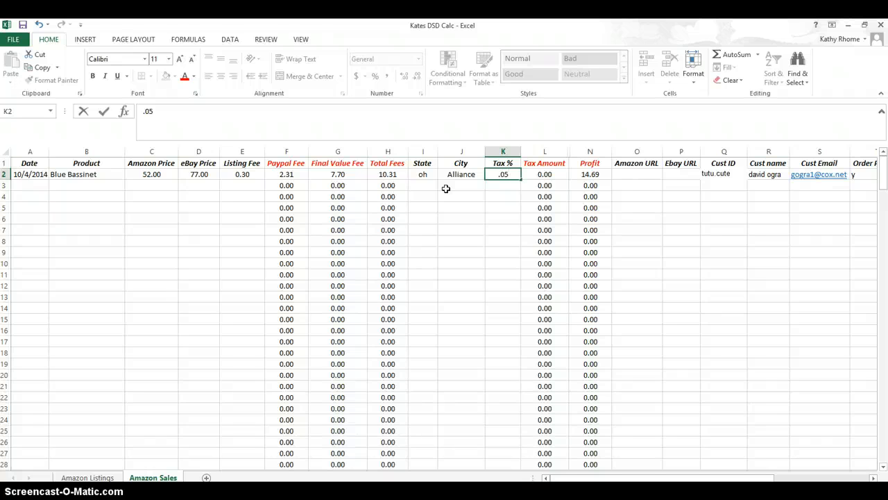
key("Tab")
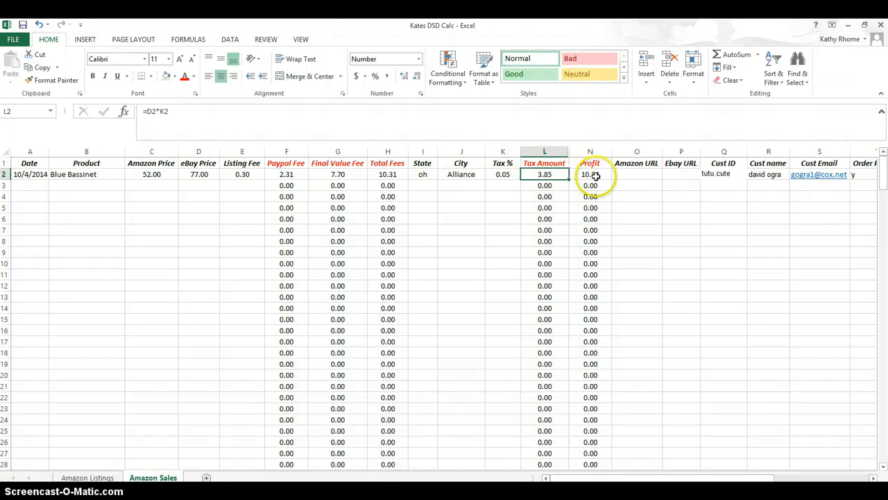
- Review the remaining URL, customer, payment, shipping and delivery fields across the sale row
key("Right")
key("Right")
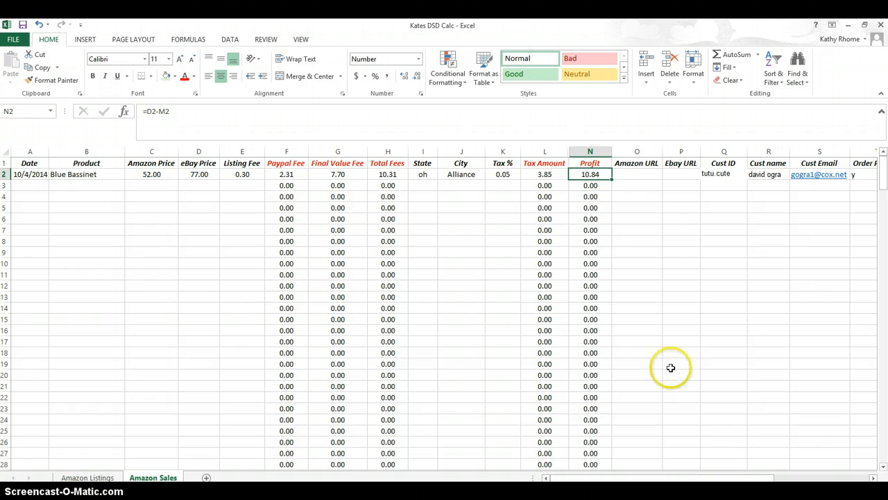
left_click(656, 181)
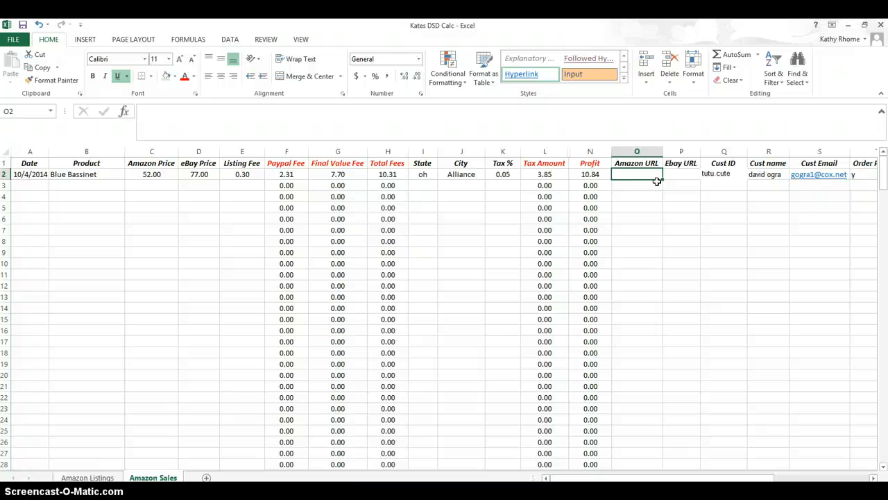
key("Right")
key("Right")
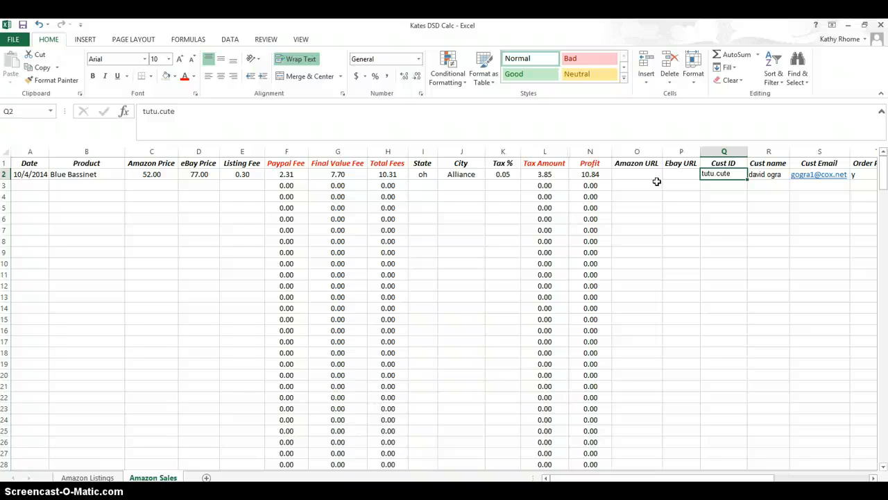
key("Right")
key("Right")
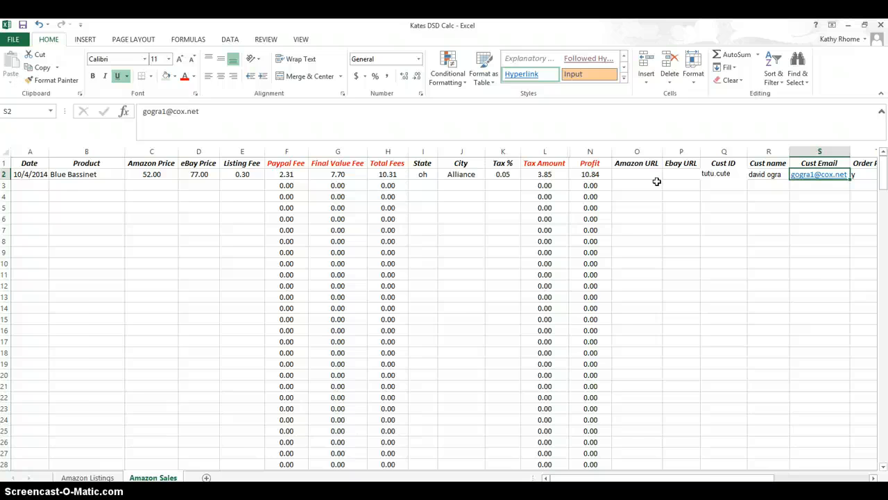
key("Right")
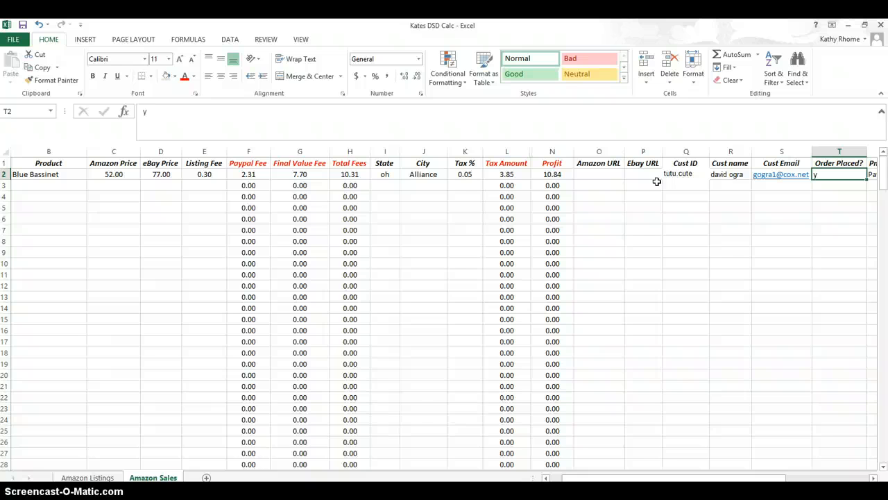
key("Tab")
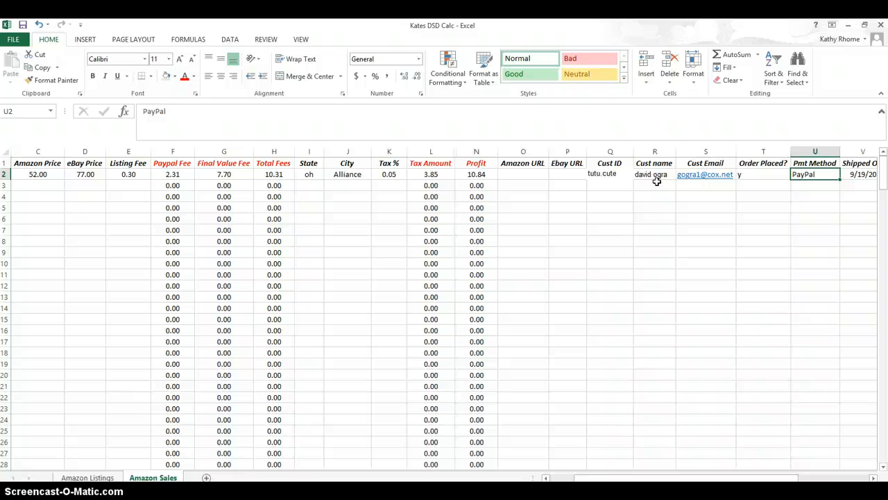
key("Right")
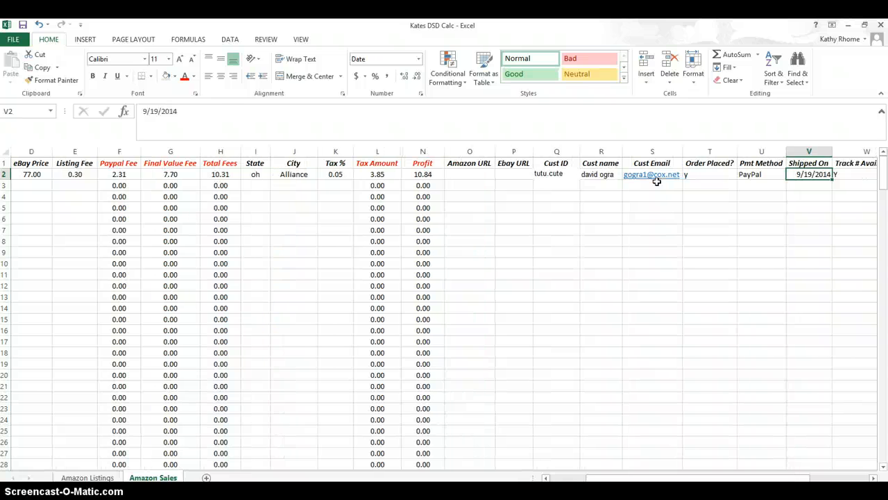
left_click(808, 175)
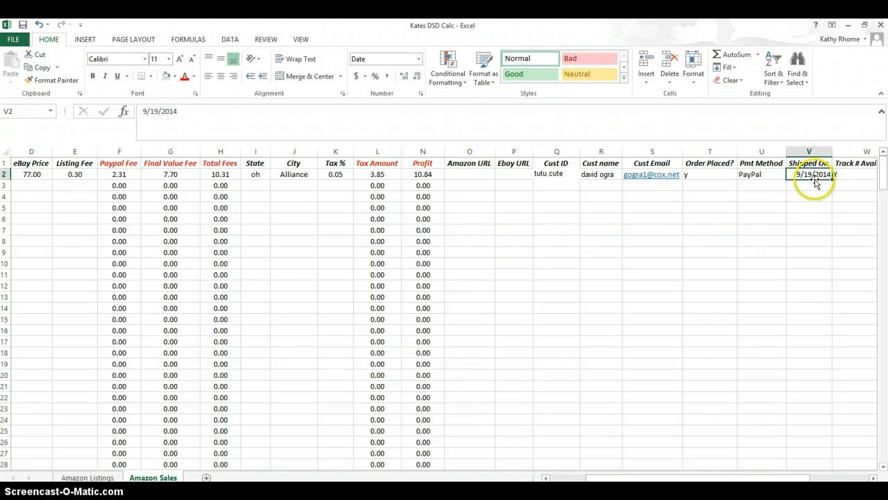
key("Right")
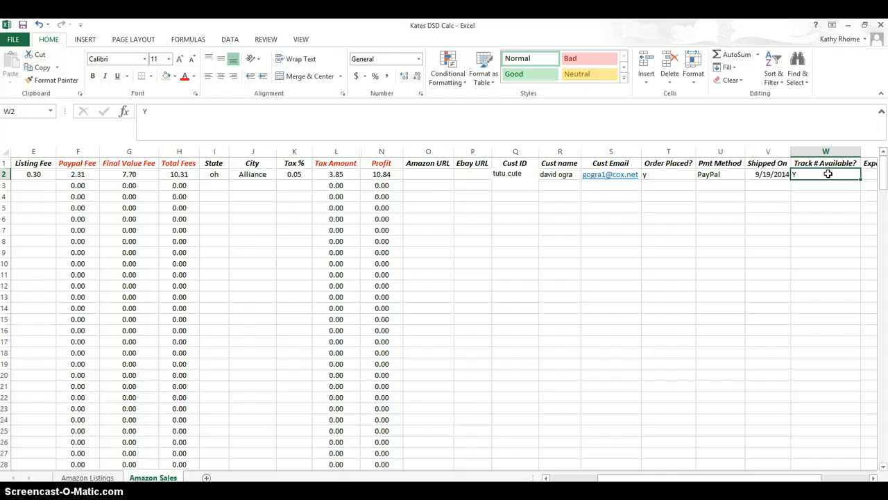
key("Right")
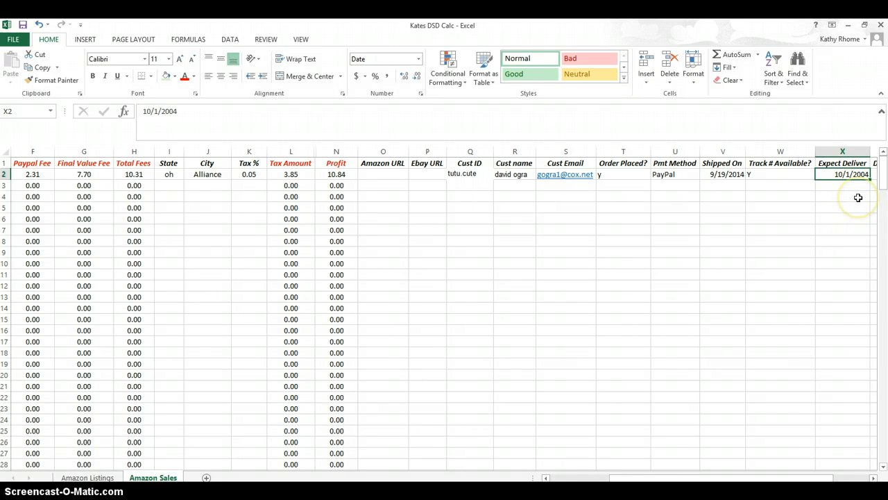
key("Right")
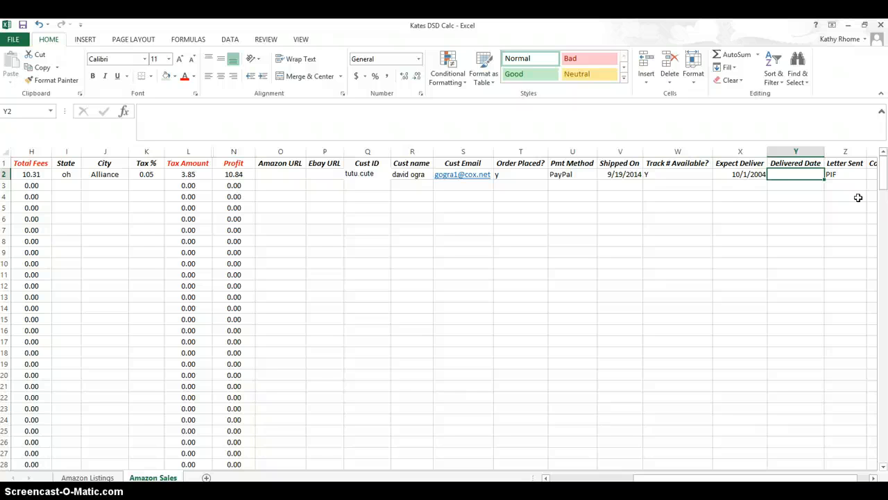
- Examine the Letter Sent and Complete columns at the end of the sale row at different zoom levels
key("Right")
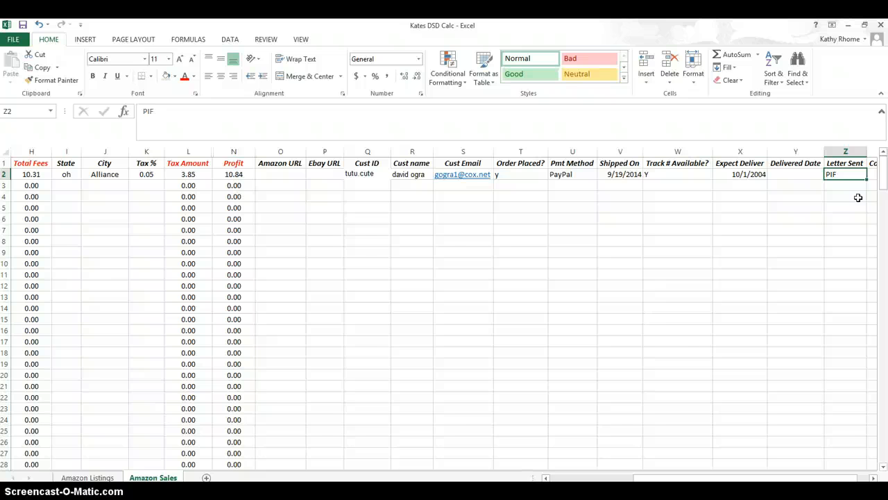
key("Right")
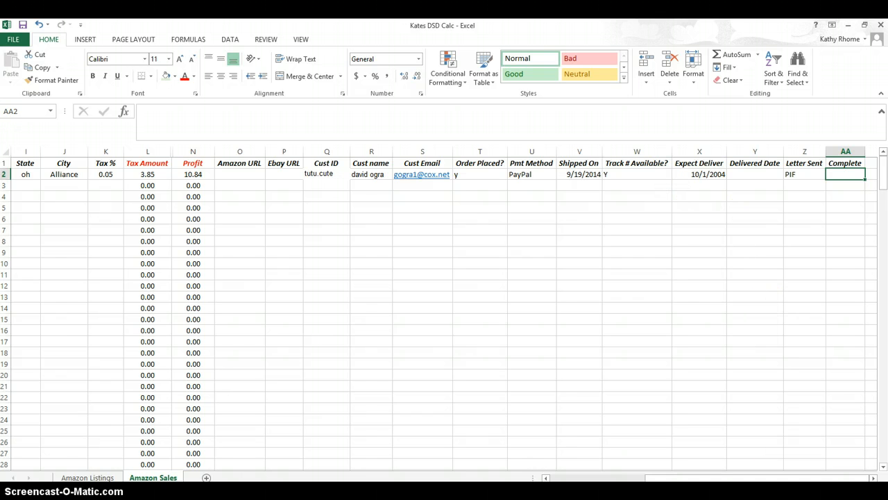
scroll(444, 309, "down", 2)
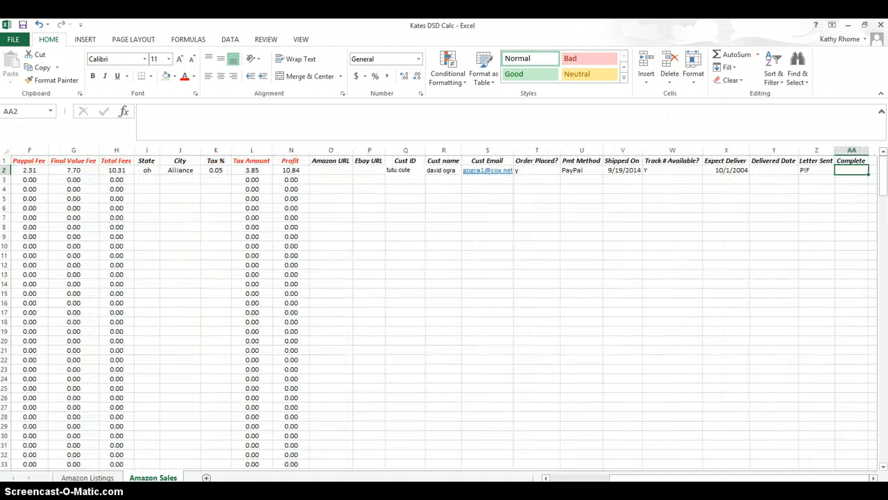
scroll(549, 344, "down", 3)
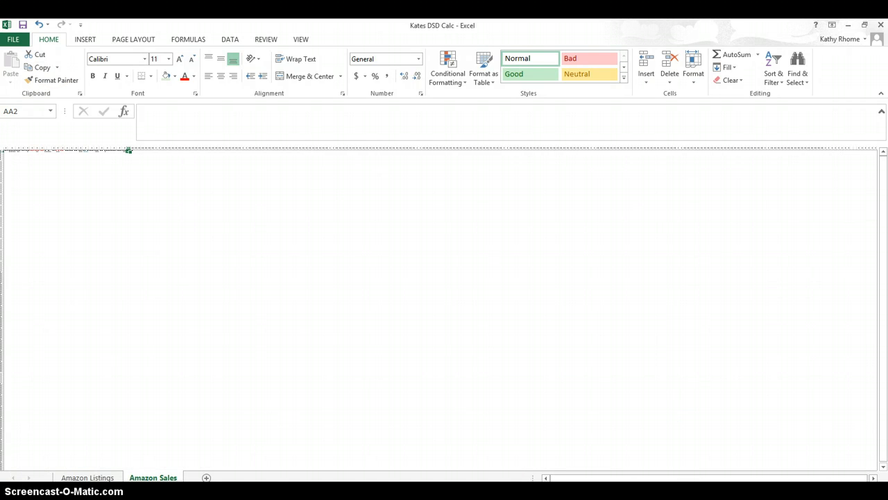
left_click(272, 408)
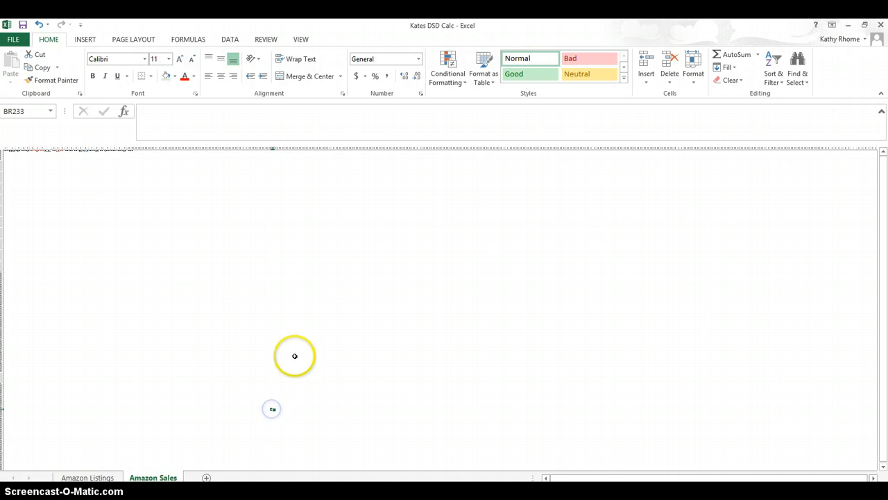
left_click(39, 24)
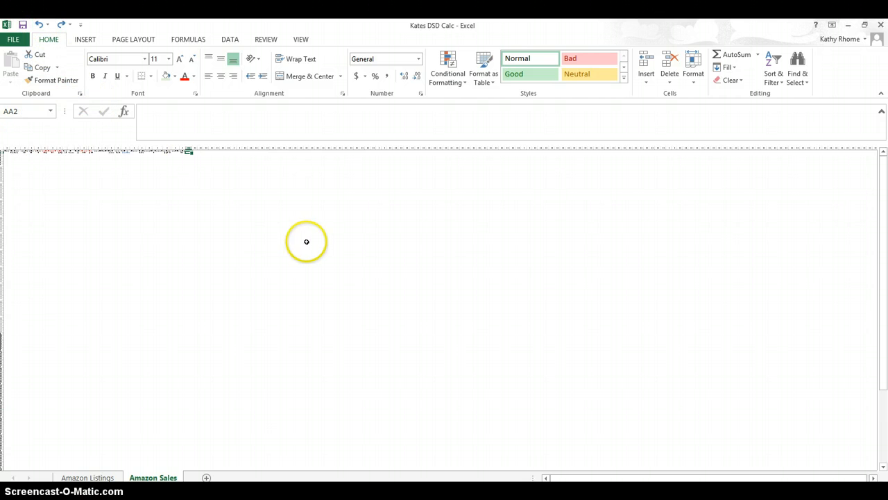
scroll(355, 244, "up", 2)
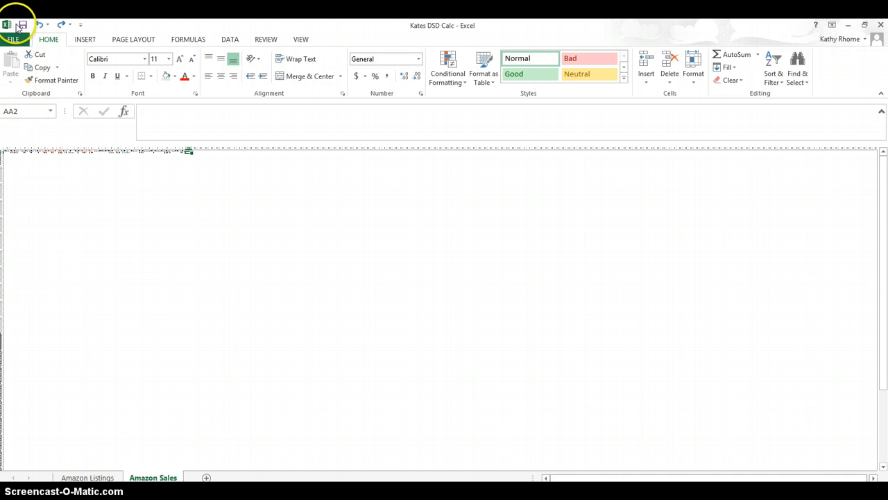
left_click(40, 25)
left_click(40, 25)
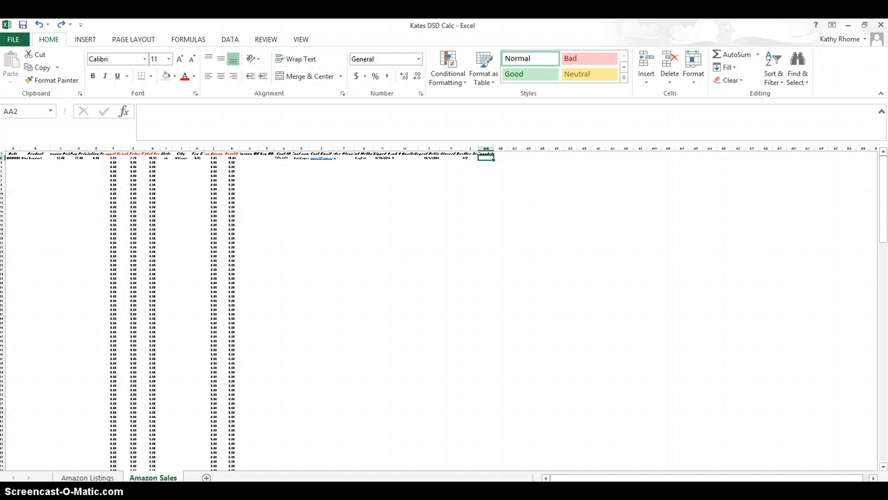
scroll(441, 308, "up", 14)
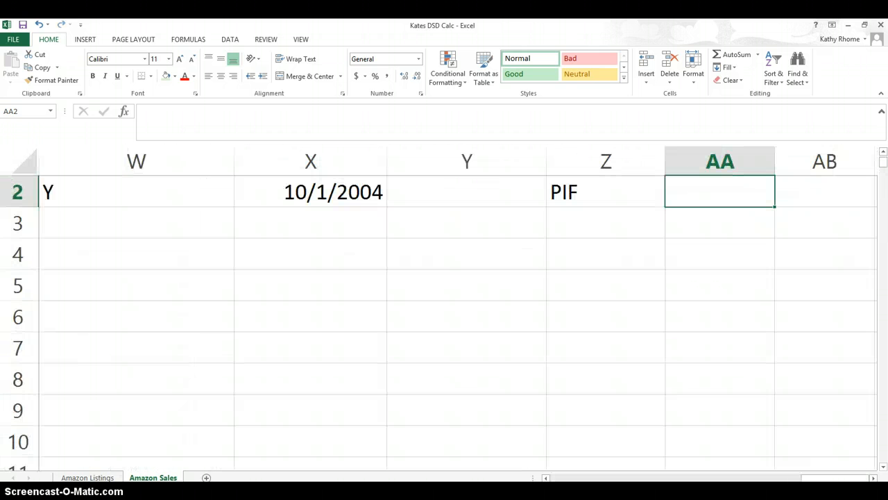
scroll(442, 308, "down", 10)
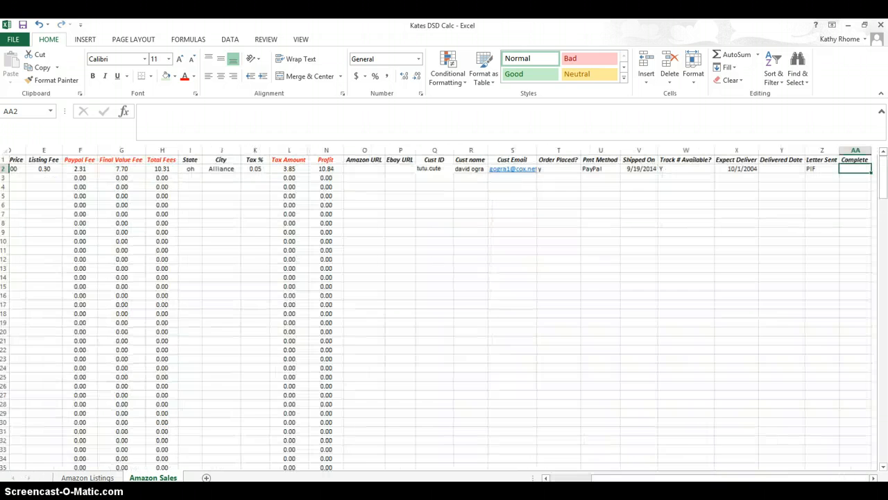
- Autofit the Date column so the full sale date shows
scroll(441, 308, "up", 4)
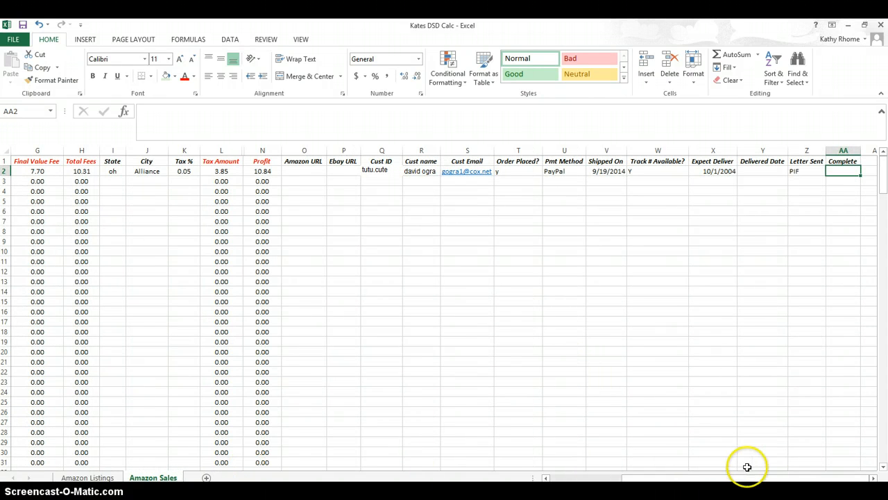
left_click(547, 479)
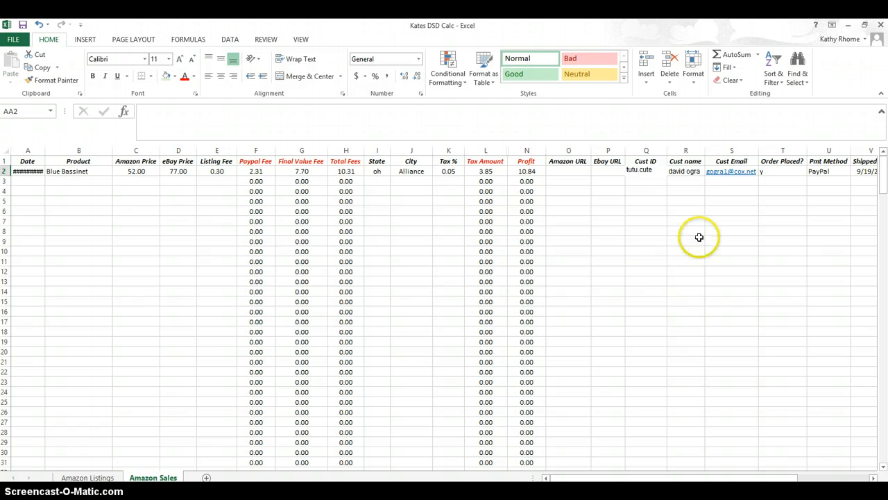
double_click(45, 150)
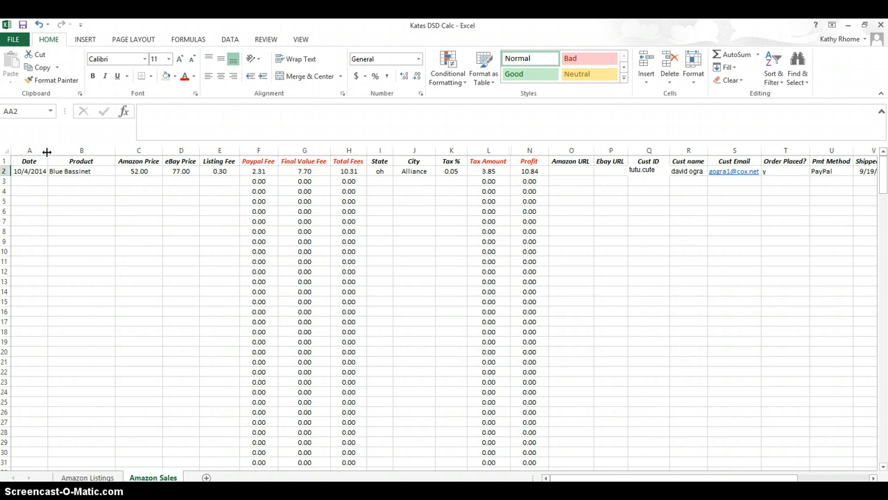